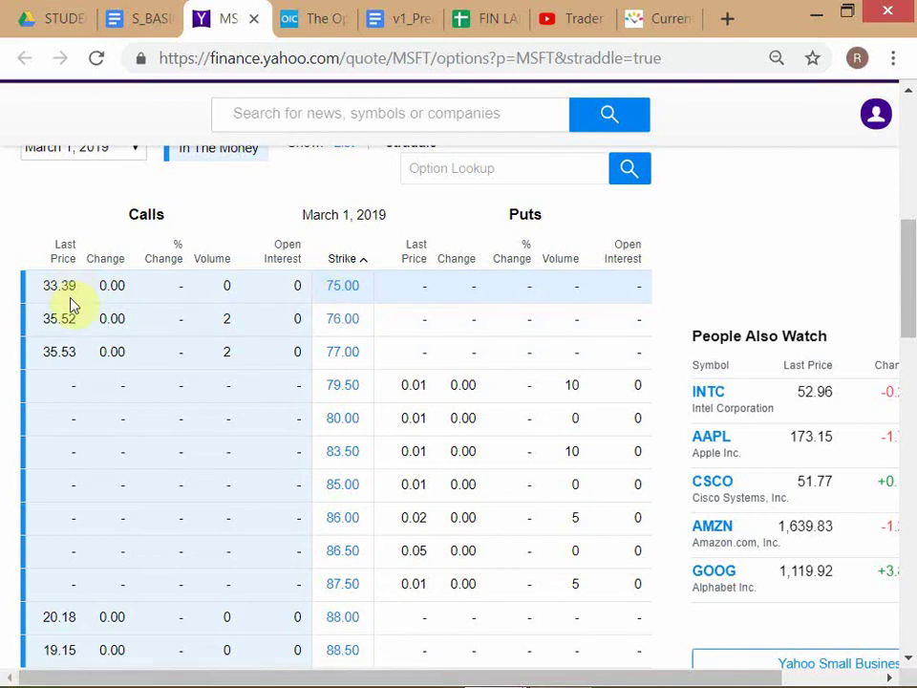
- Switch to the Trader Workstation tutorial on YouTube and examine the paused SPY option chain in full screen
{"action": "scroll", "coordinate": [123, 277], "scroll_direction": "up", "scroll_amount": 1}
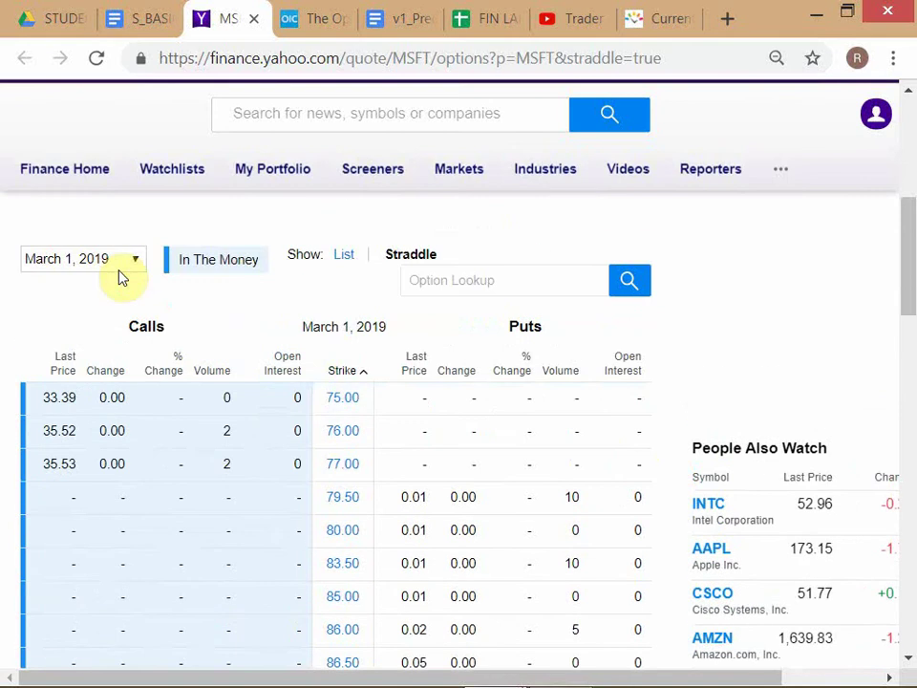
{"action": "left_click", "coordinate": [570, 27]}
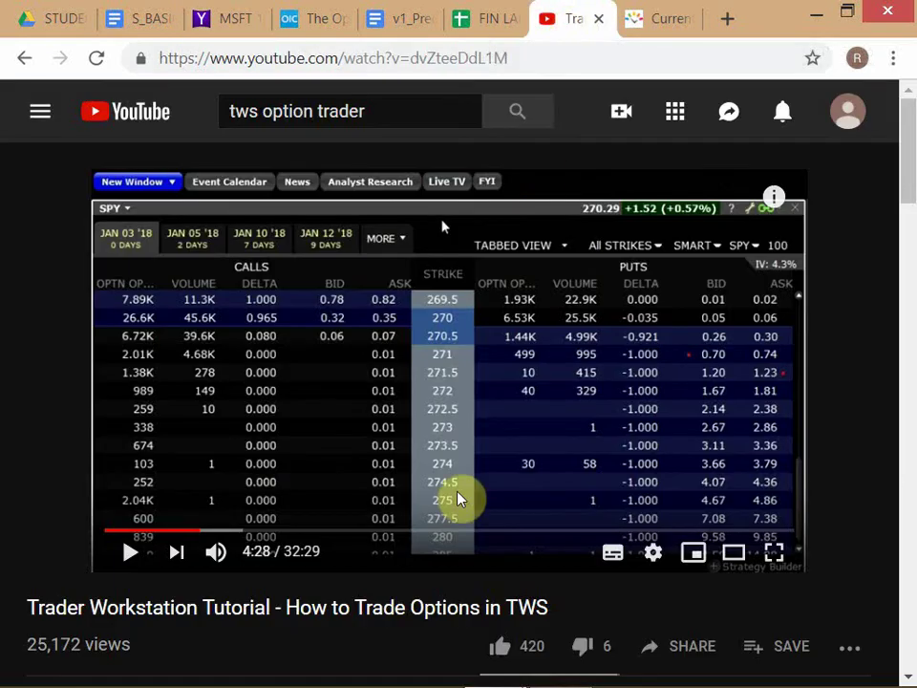
{"action": "left_click", "coordinate": [776, 554]}
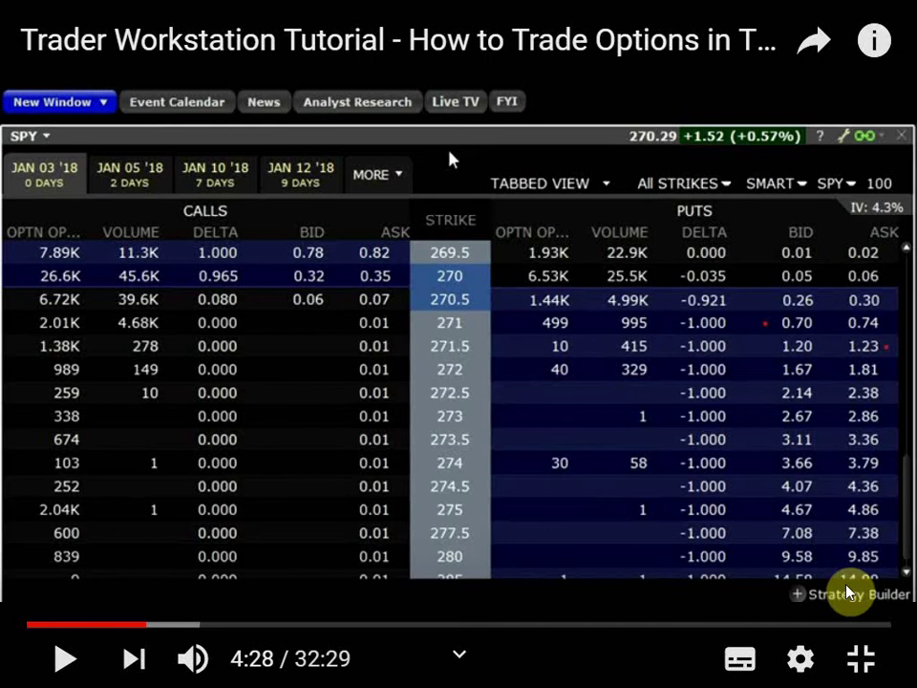
{"action": "right_click", "coordinate": [602, 256]}
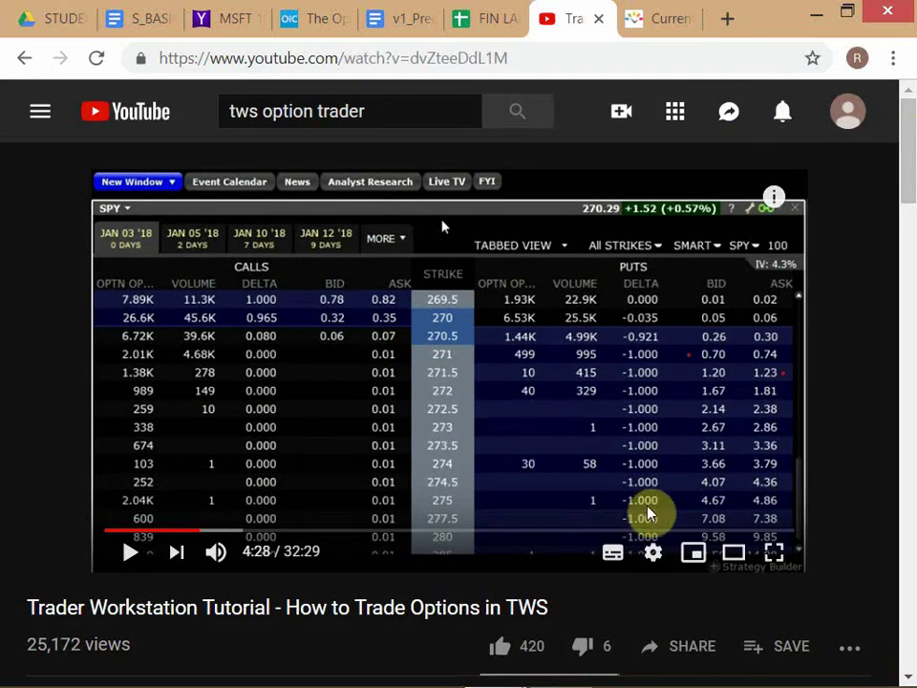
{"action": "left_click", "coordinate": [773, 552]}
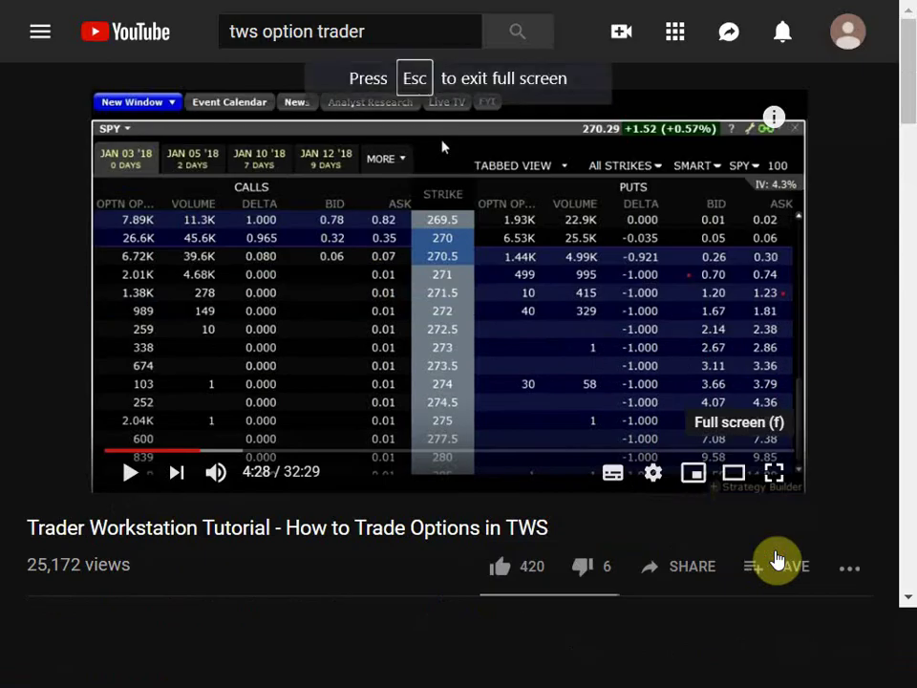
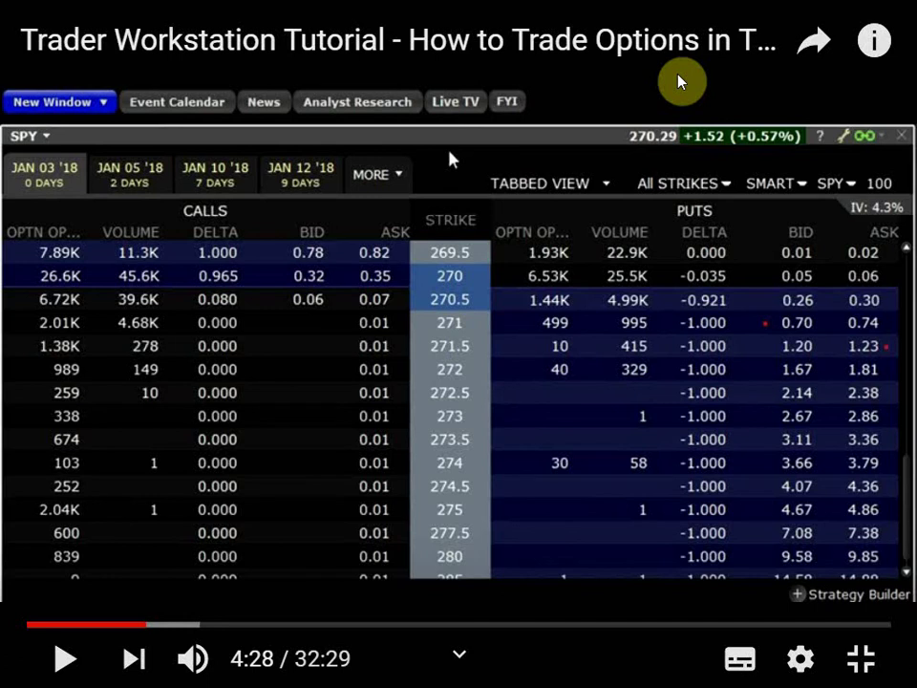
{"action": "key", "text": "Escape"}
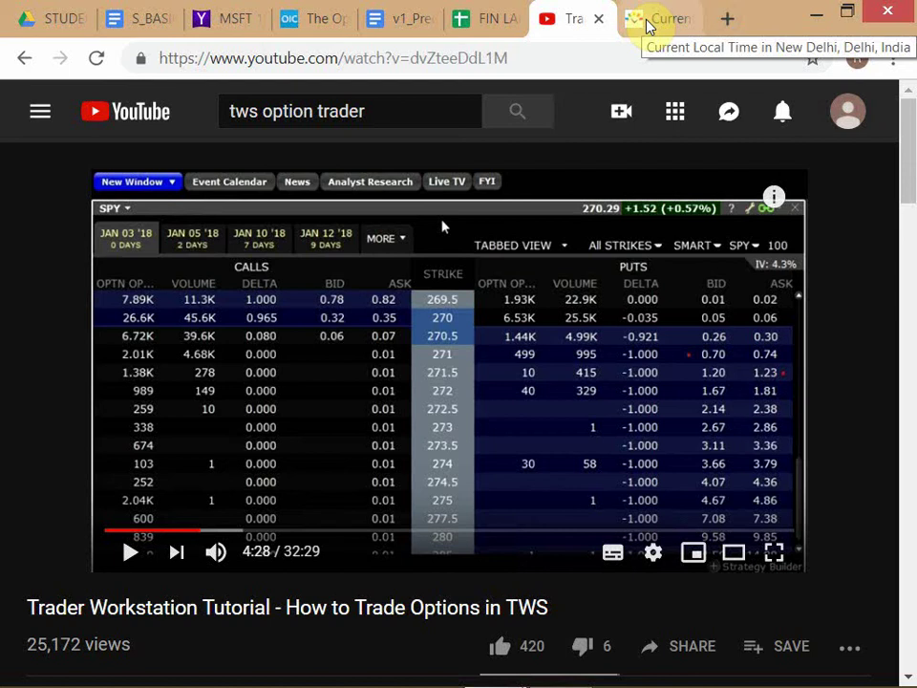
- Check the New Delhi clock page, switch to the option trading framework document and review its intrinsic and time value formulas
{"action": "left_click", "coordinate": [655, 21]}
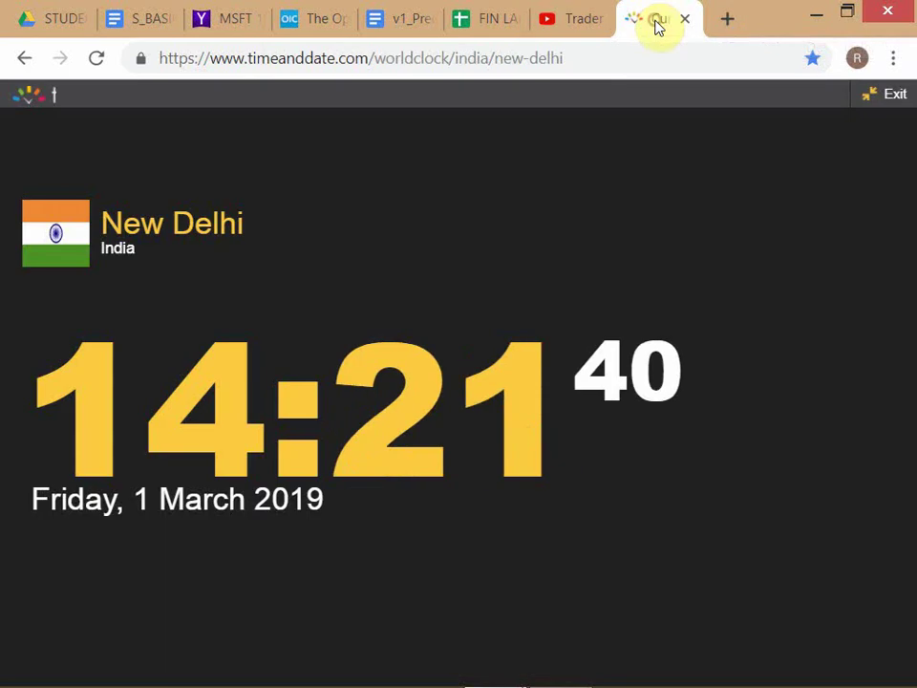
{"action": "left_click", "coordinate": [147, 21]}
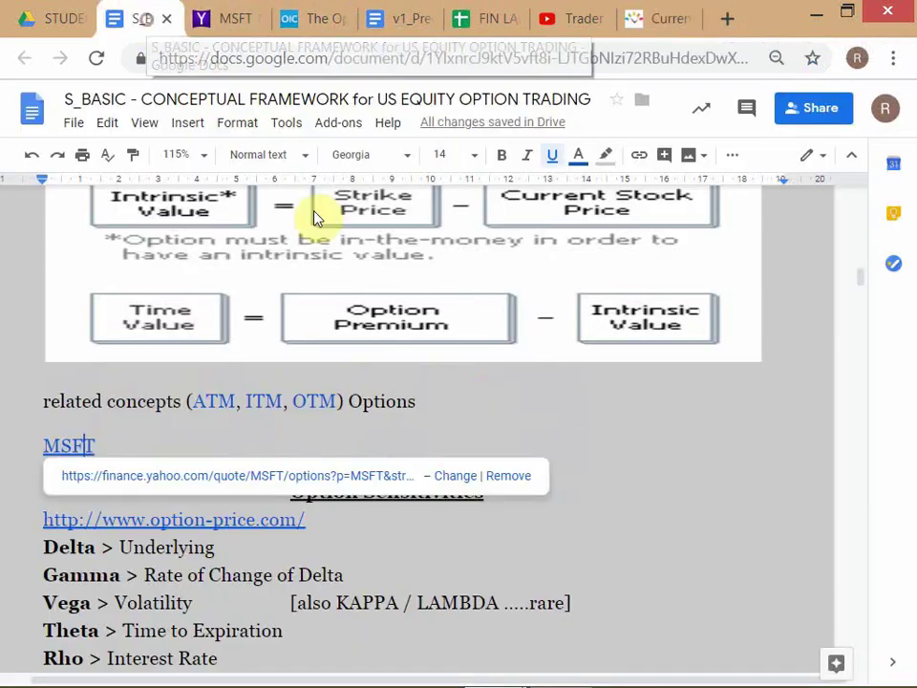
{"action": "scroll", "coordinate": [627, 573], "scroll_direction": "down", "scroll_amount": 3}
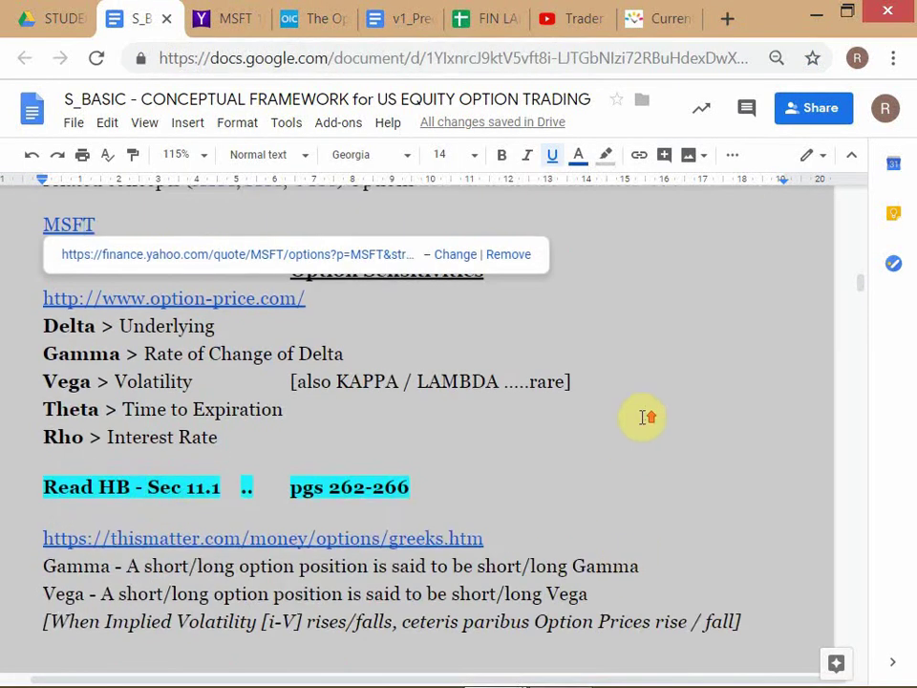
{"action": "scroll", "coordinate": [646, 417], "scroll_direction": "up", "scroll_amount": 3}
{"action": "left_click", "coordinate": [517, 401]}
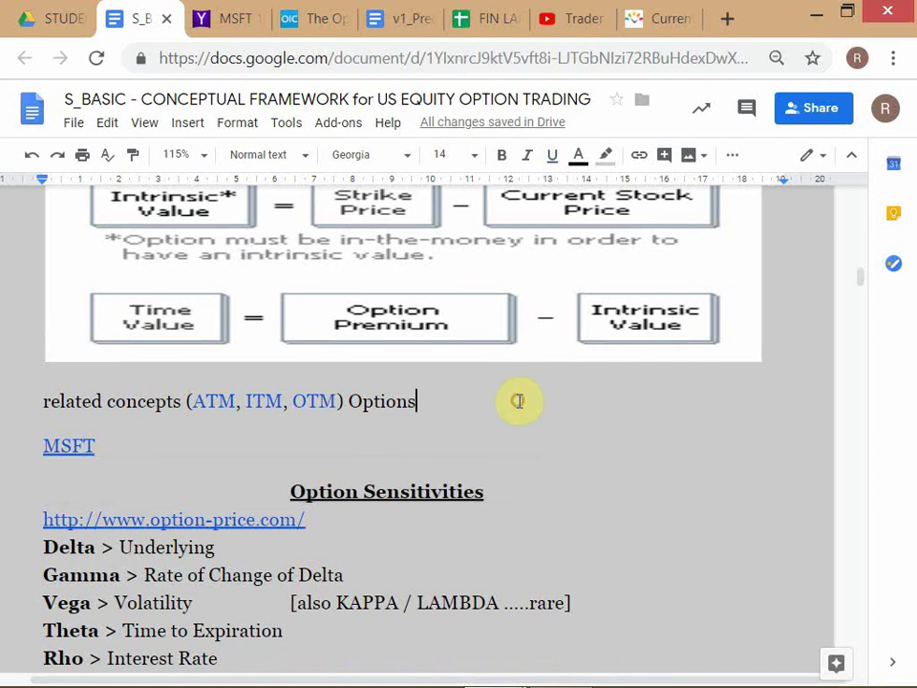
{"action": "left_click", "coordinate": [554, 440]}
{"action": "scroll", "coordinate": [554, 441], "scroll_direction": "up", "scroll_amount": 3}
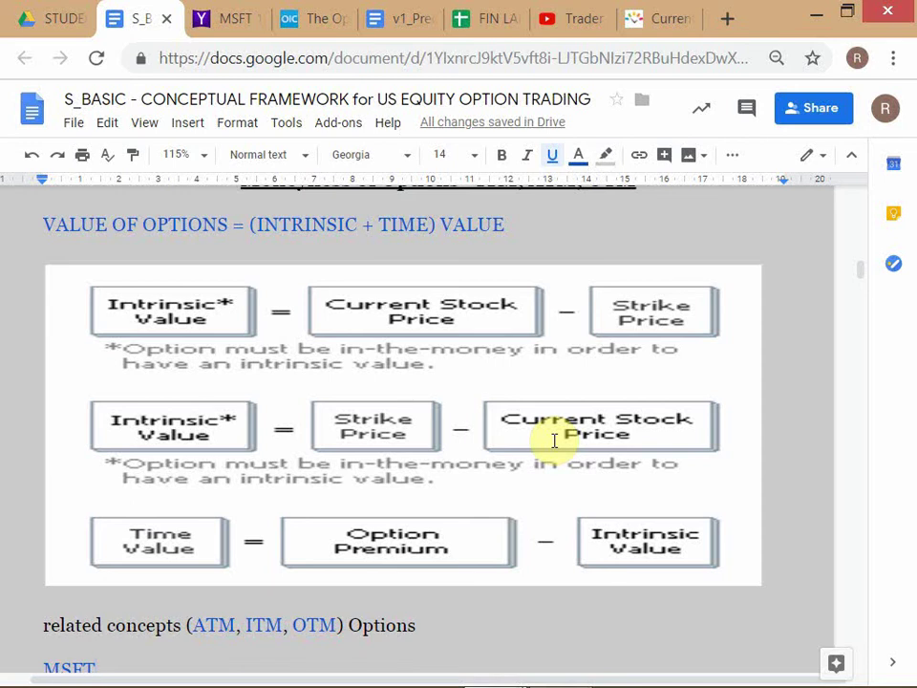
{"action": "scroll", "coordinate": [430, 496], "scroll_direction": "down", "scroll_amount": 1}
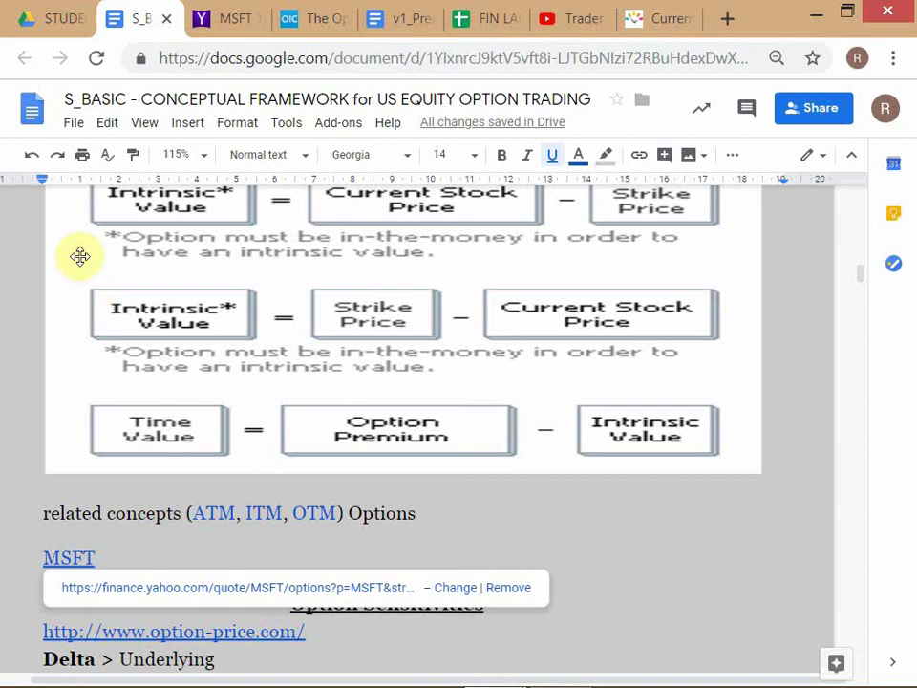
- Switch to the OIC options pricing page and read through intrinsic value, time value and the major factors influencing premium
{"action": "left_click", "coordinate": [242, 19]}
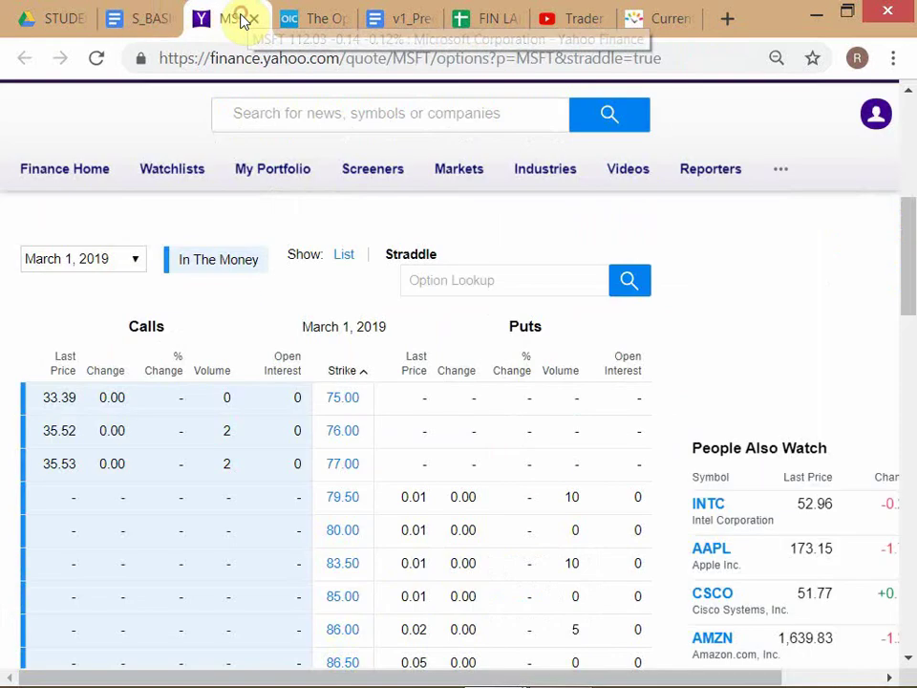
{"action": "left_click", "coordinate": [134, 17]}
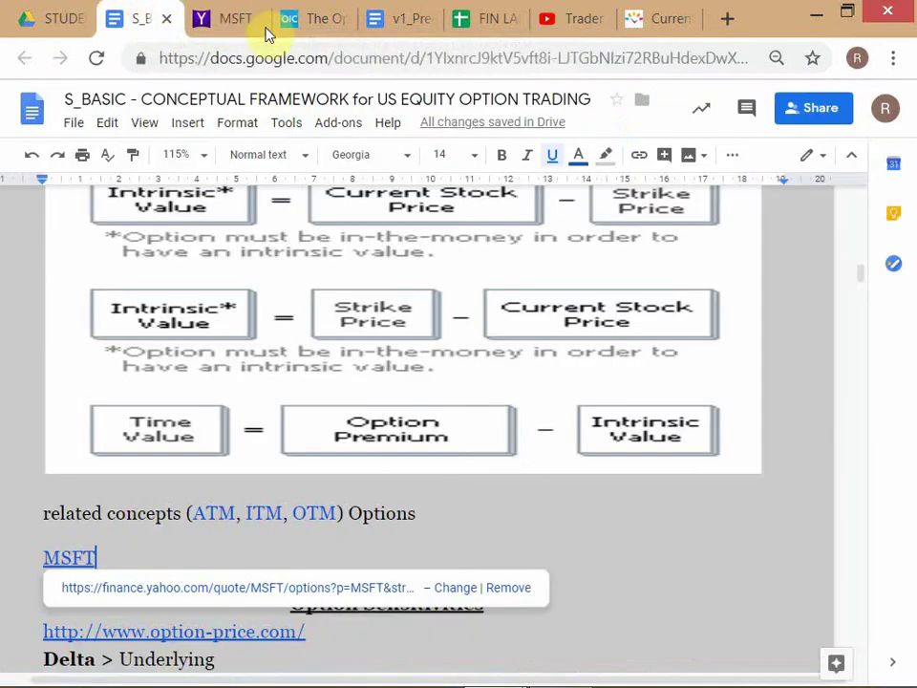
{"action": "left_click", "coordinate": [317, 23]}
{"action": "scroll", "coordinate": [182, 287], "scroll_direction": "up", "scroll_amount": 6}
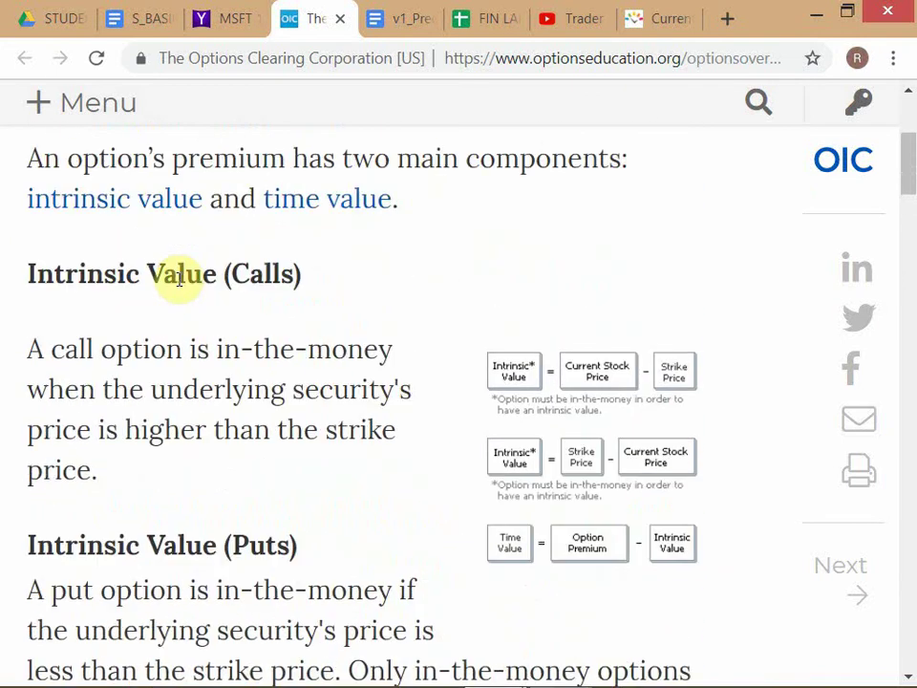
{"action": "scroll", "coordinate": [178, 277], "scroll_direction": "up", "scroll_amount": 3}
{"action": "scroll", "coordinate": [179, 278], "scroll_direction": "down", "scroll_amount": 2}
{"action": "scroll", "coordinate": [178, 277], "scroll_direction": "down", "scroll_amount": 8}
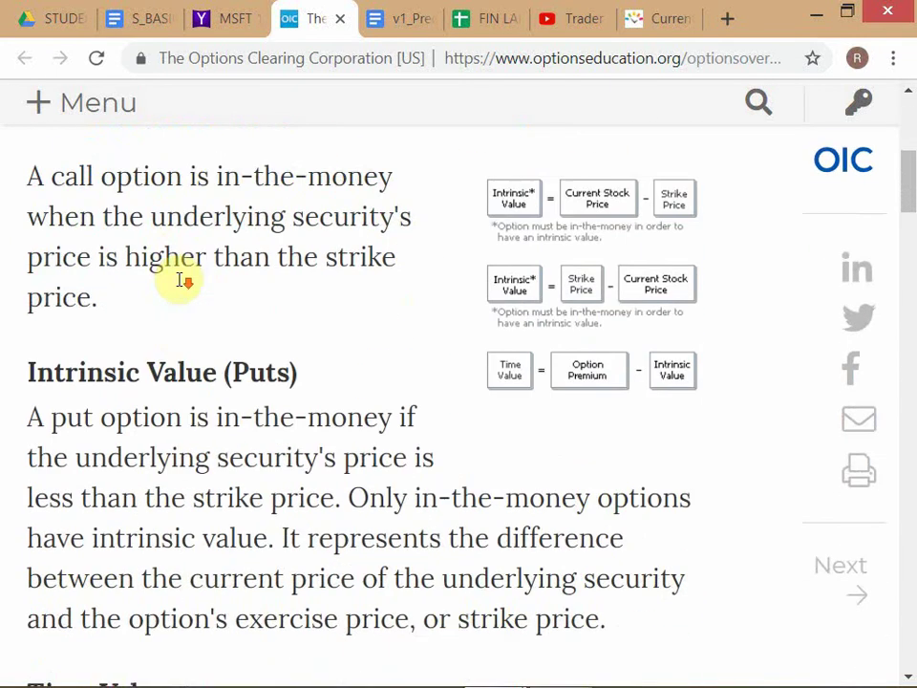
{"action": "scroll", "coordinate": [181, 277], "scroll_direction": "down", "scroll_amount": 5}
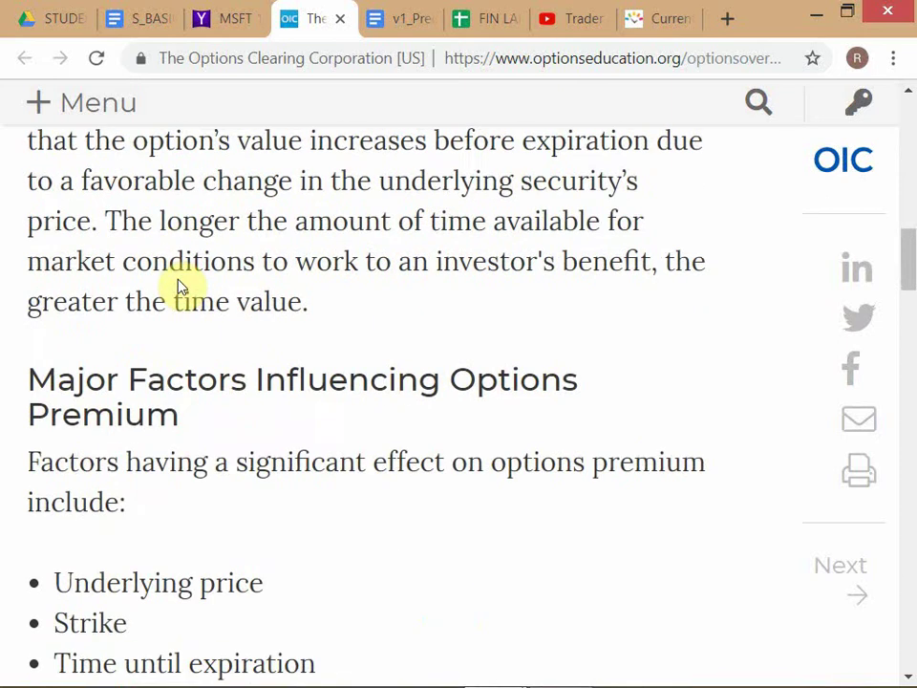
{"action": "scroll", "coordinate": [181, 287], "scroll_direction": "down", "scroll_amount": 8}
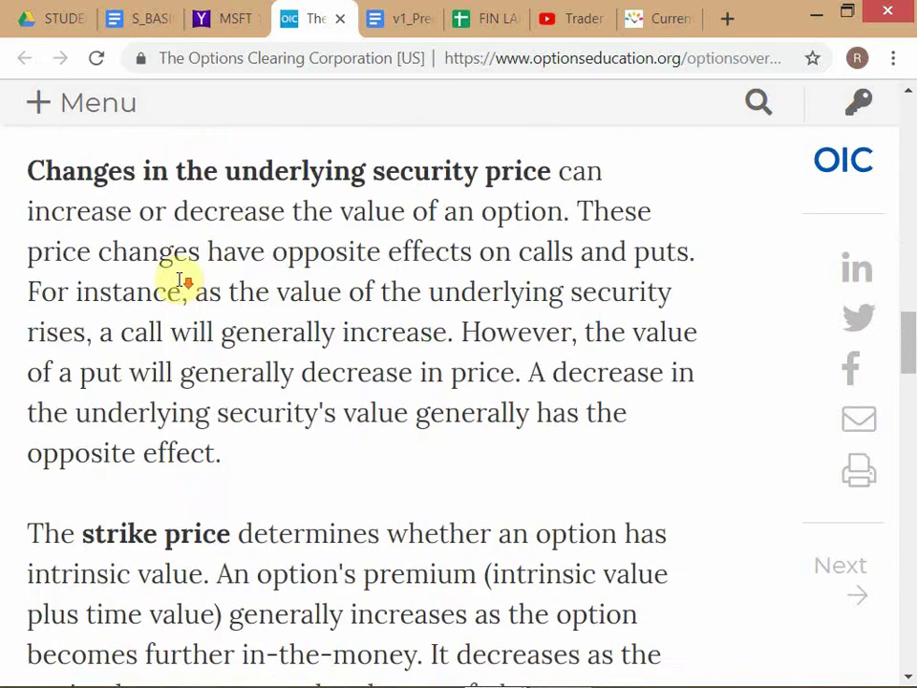
{"action": "scroll", "coordinate": [181, 282], "scroll_direction": "down", "scroll_amount": 10}
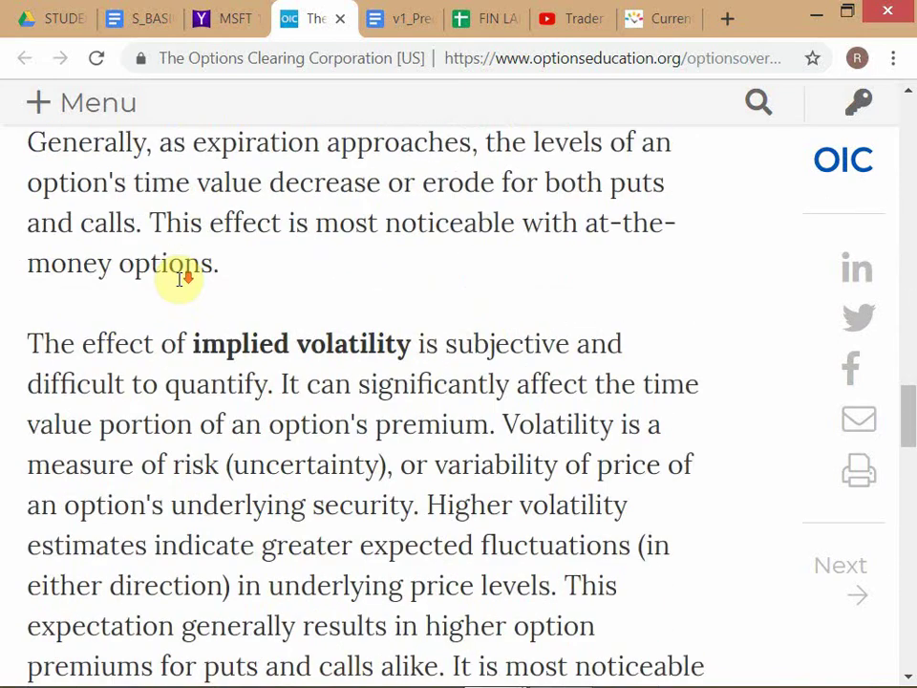
{"action": "scroll", "coordinate": [181, 279], "scroll_direction": "down", "scroll_amount": 6}
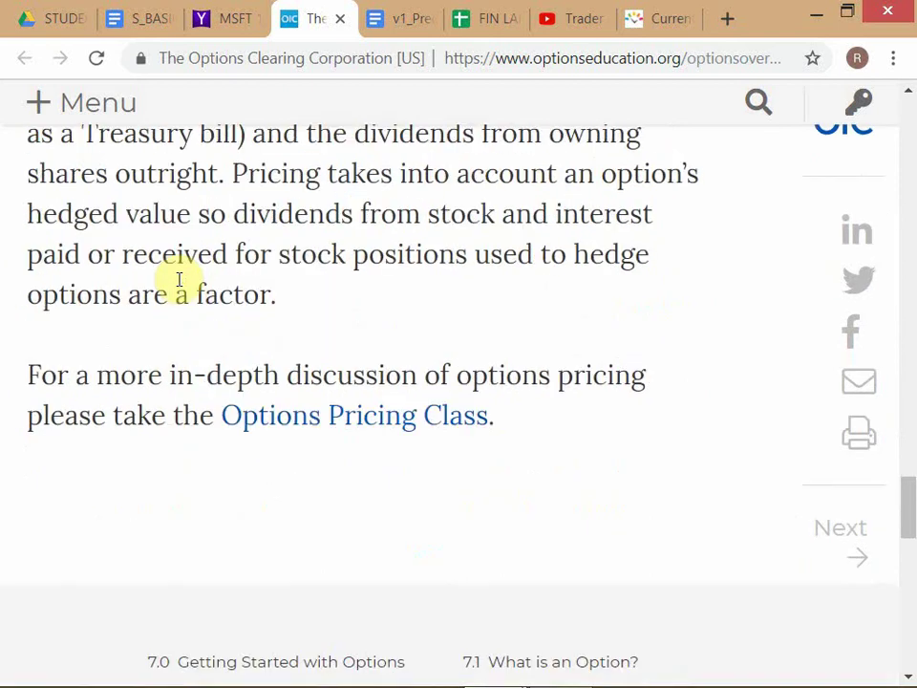
{"action": "scroll", "coordinate": [182, 279], "scroll_direction": "up", "scroll_amount": 5}
{"action": "scroll", "coordinate": [182, 283], "scroll_direction": "down", "scroll_amount": 5}
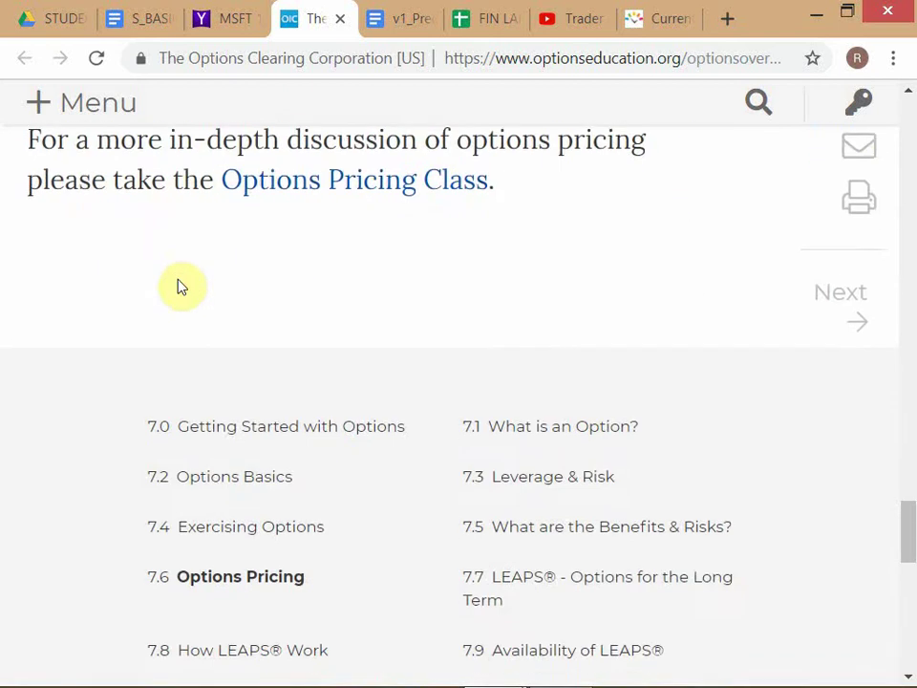
{"action": "scroll", "coordinate": [181, 287], "scroll_direction": "up", "scroll_amount": 1}
{"action": "scroll", "coordinate": [181, 282], "scroll_direction": "up", "scroll_amount": 3}
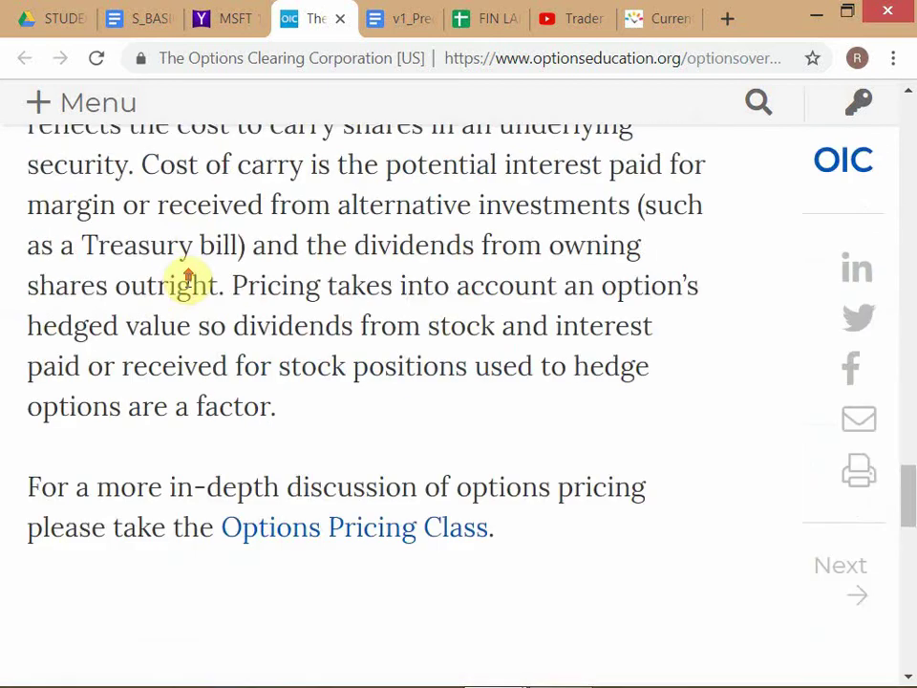
- In the option trading framework document, add the line "ATM => IV" below the related concepts line, followed by a new line
{"action": "left_click", "coordinate": [148, 19]}
{"action": "scroll", "coordinate": [317, 415], "scroll_direction": "down", "scroll_amount": 1}
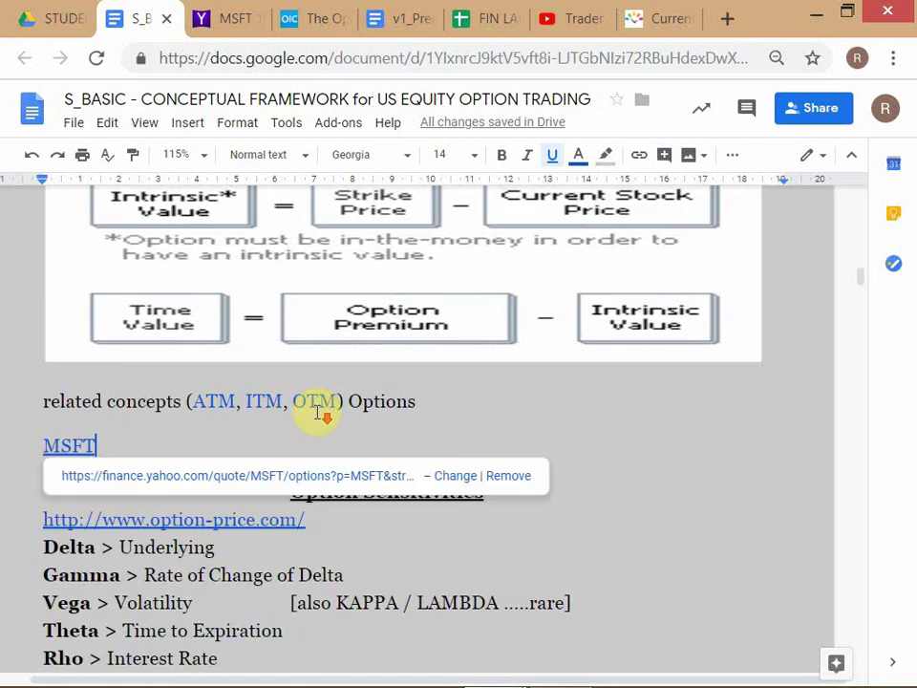
{"action": "scroll", "coordinate": [317, 417], "scroll_direction": "down", "scroll_amount": 3}
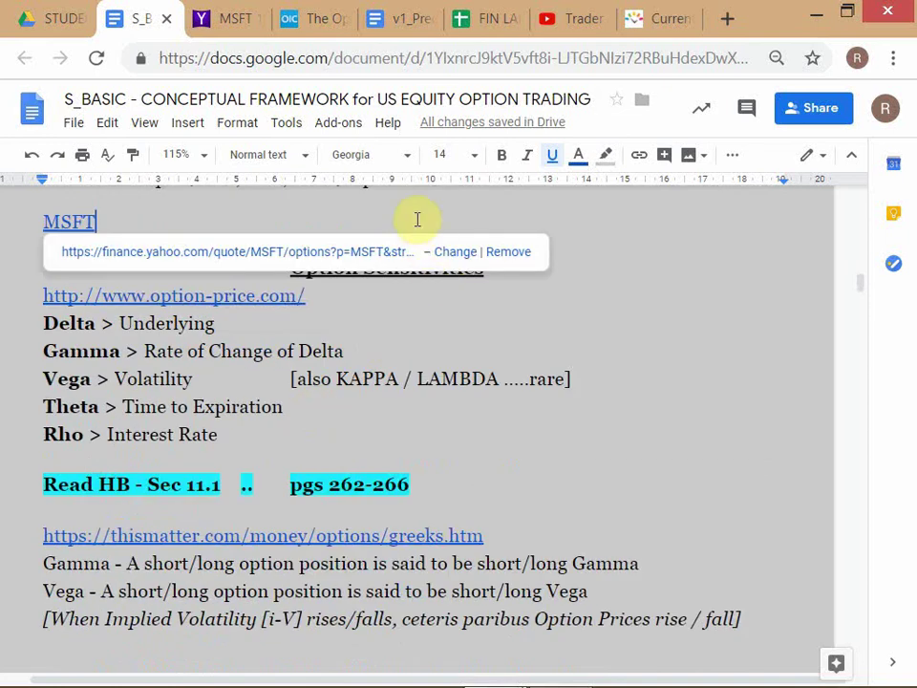
{"action": "scroll", "coordinate": [417, 219], "scroll_direction": "up", "scroll_amount": 1}
{"action": "left_click", "coordinate": [444, 287]}
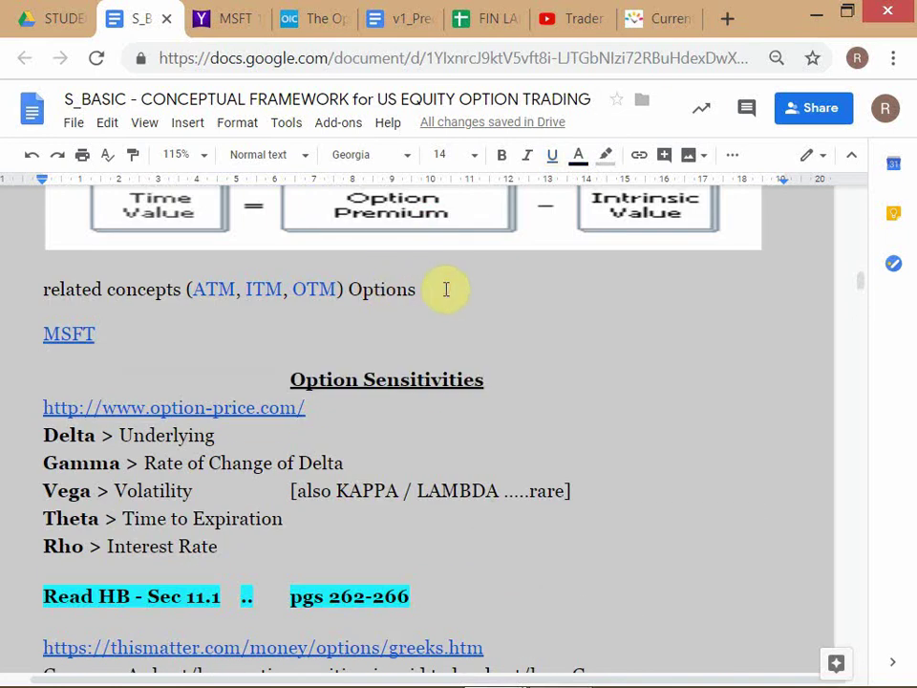
{"action": "key", "text": "Return"}
{"action": "key", "text": "Return"}
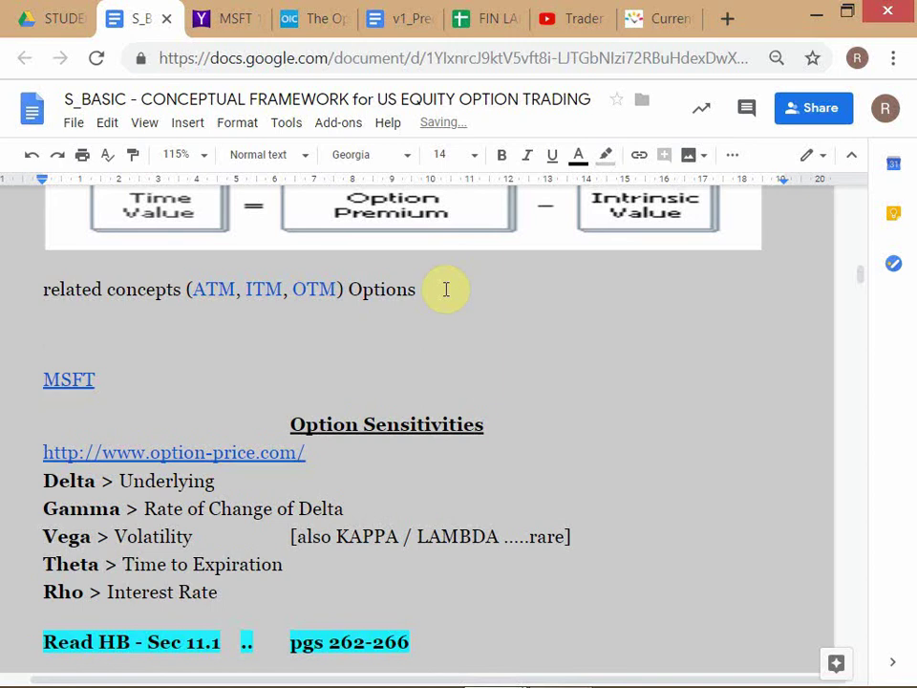
{"action": "type", "text": "ATM ="}
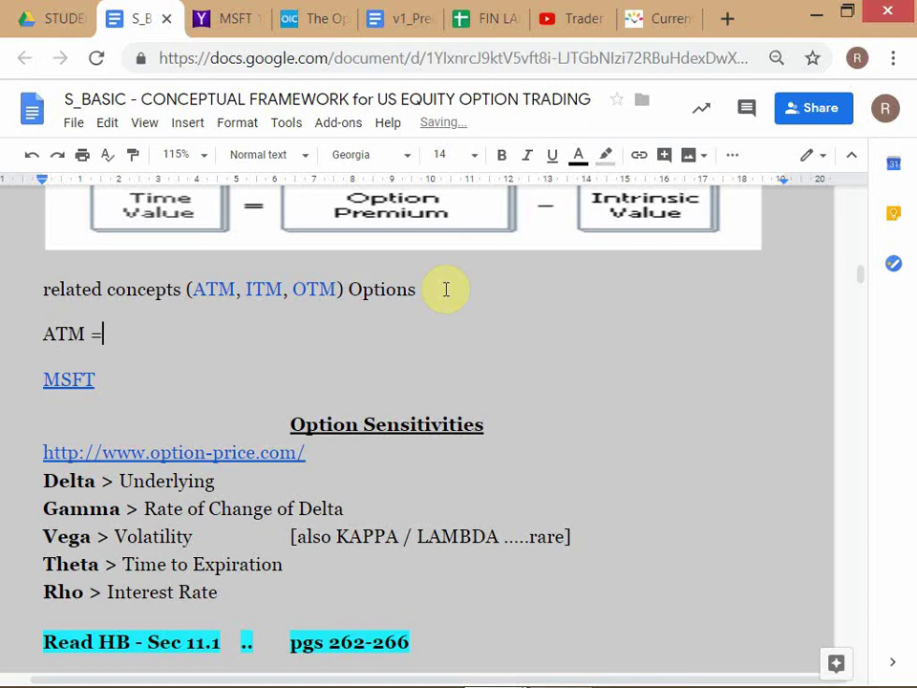
{"action": "type", "text": " > "}
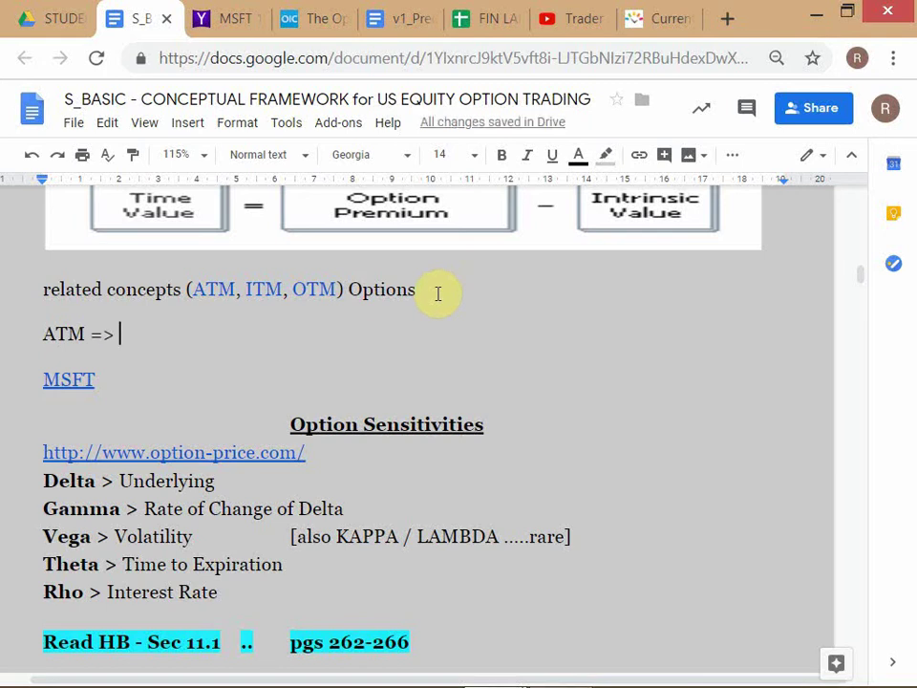
{"action": "type", "text": "IV"}
{"action": "key", "text": "Return"}
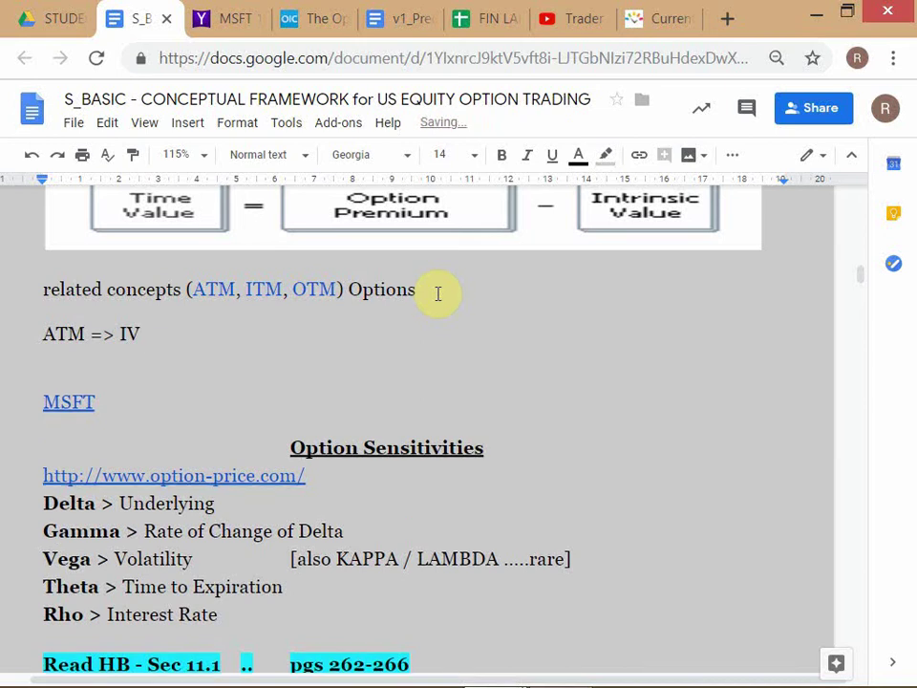
- Begin the line below the ATM entry with "OTM ="
{"action": "type", "text": "OTM -"}
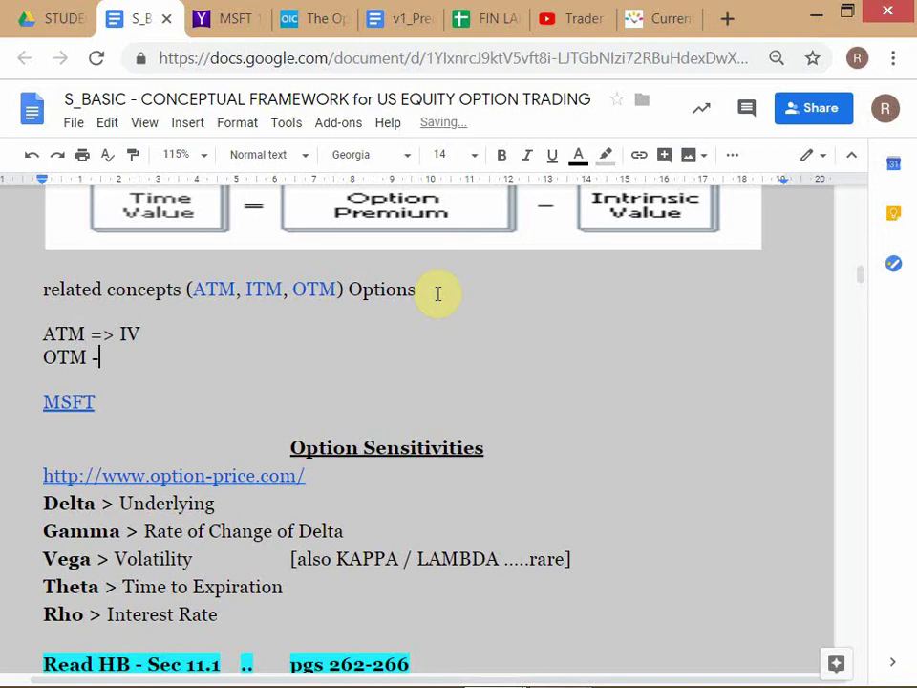
{"action": "key", "text": "BackSpace"}
{"action": "key", "text": "BackSpace"}
{"action": "type", "text": "="}
- Replace "IV" in the ATM line with "STRIKE PX = CURRENT PRICE OF UNDERLYING"
{"action": "key", "text": "Up"}
{"action": "key", "text": "Right"}
{"action": "key", "text": "Right"}
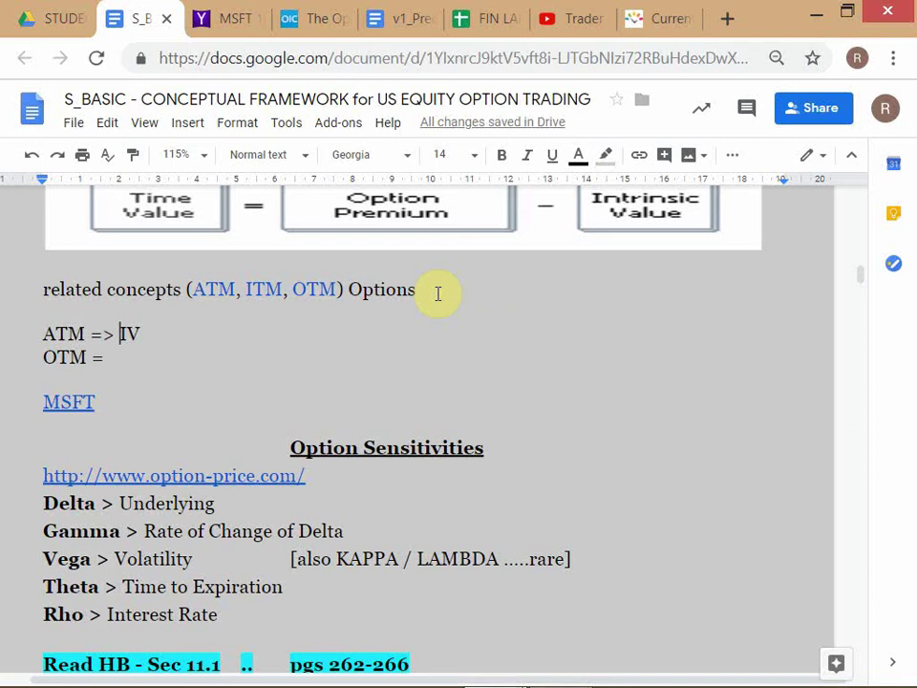
{"action": "key", "text": "Delete"}
{"action": "key", "text": "Delete"}
{"action": "type", "text": "S"}
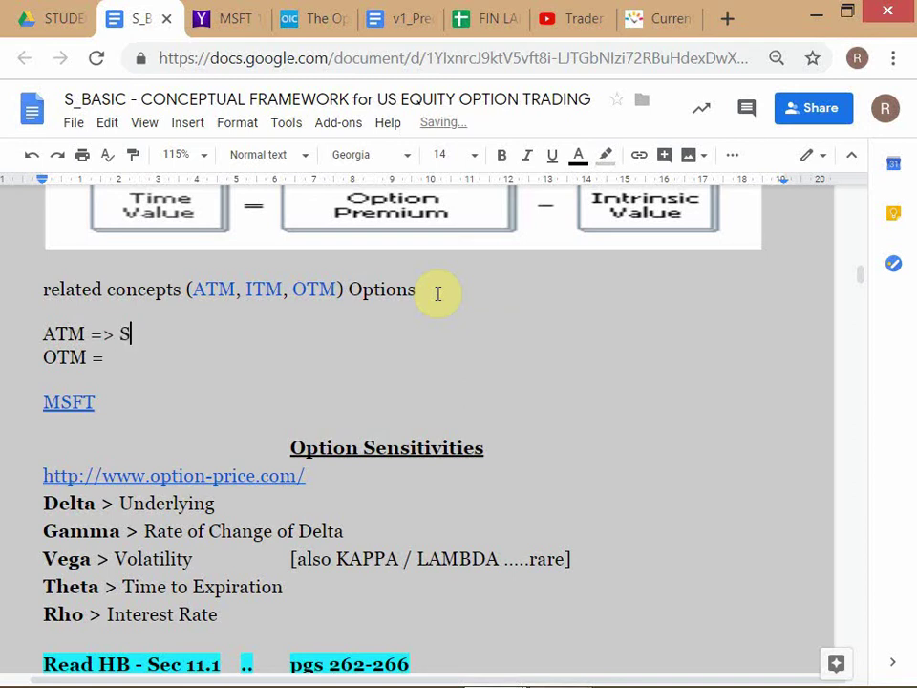
{"action": "type", "text": "TRIKE PX "}
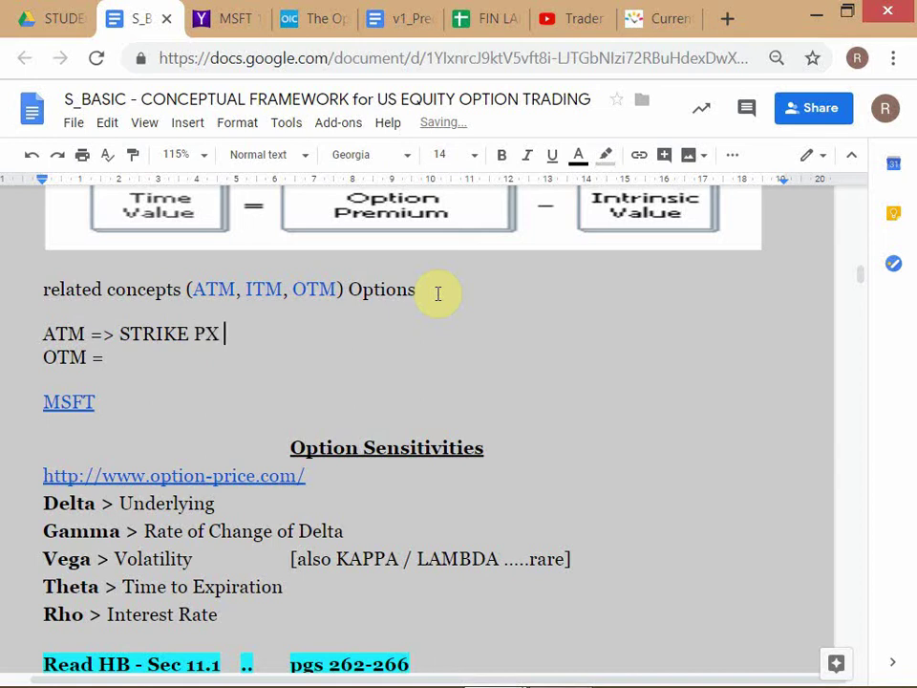
{"action": "type", "text": "="}
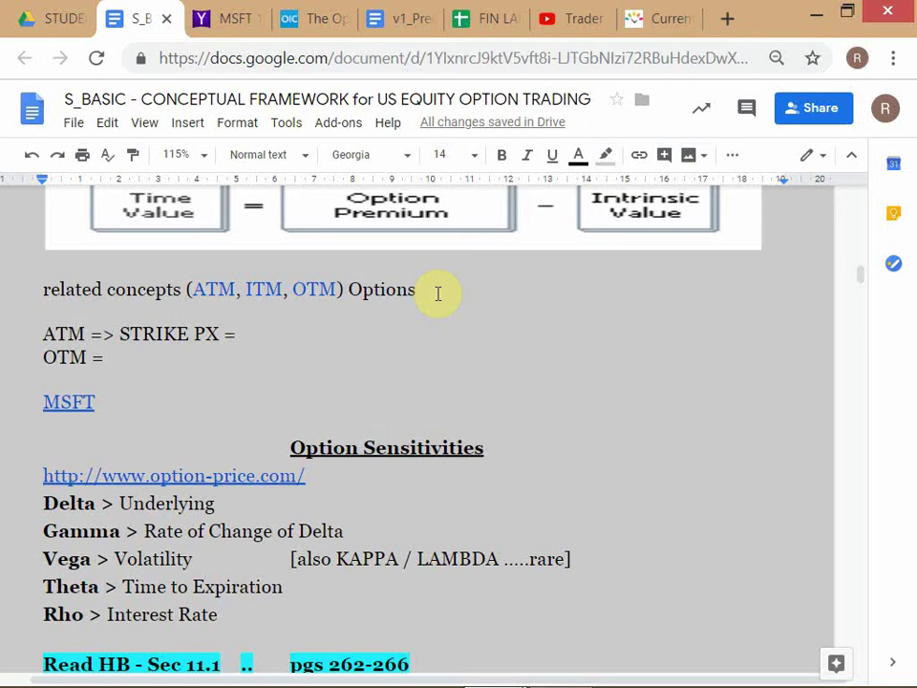
{"action": "type", "text": "CURRE"}
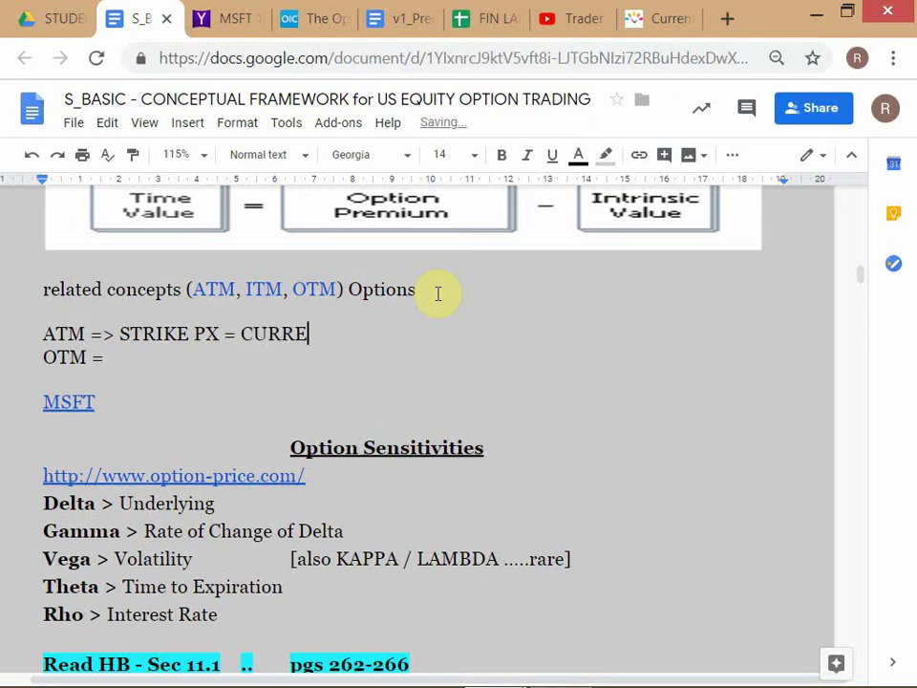
{"action": "type", "text": "NT PRI"}
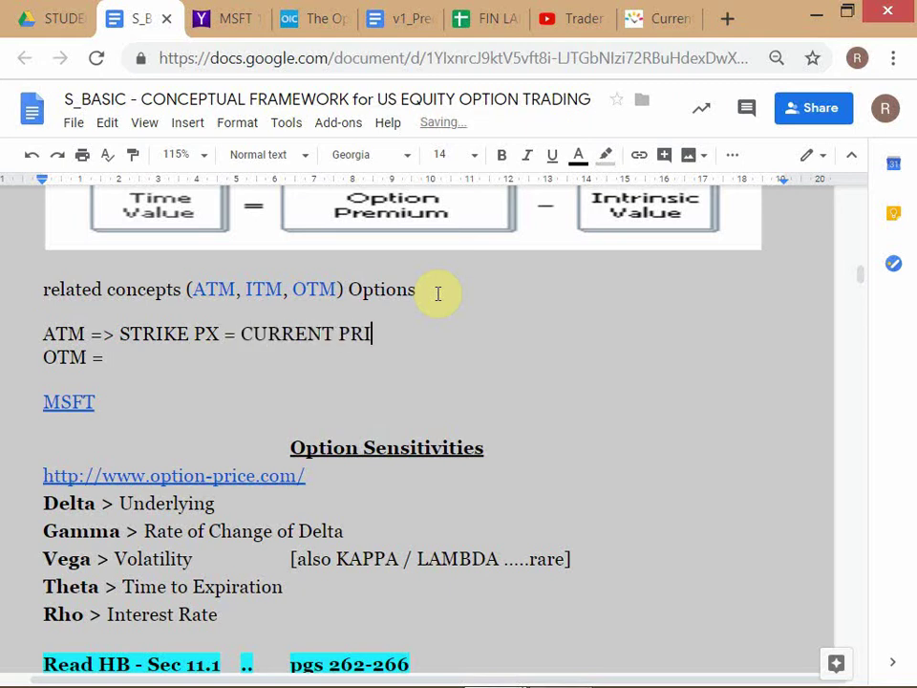
{"action": "type", "text": "CE OF Y"}
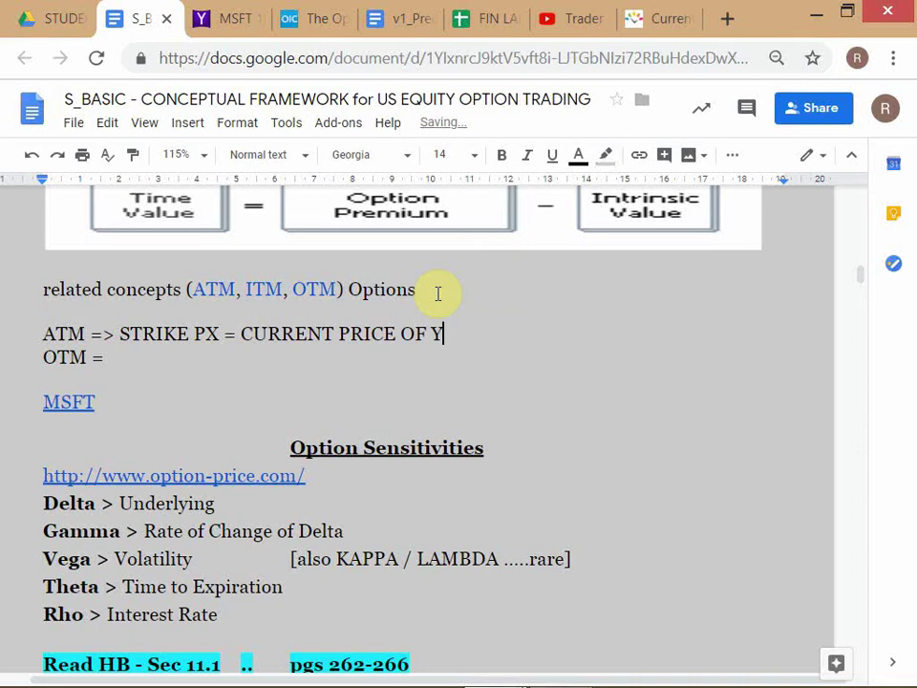
{"action": "key", "text": "BackSpace"}
{"action": "type", "text": "UNDER"}
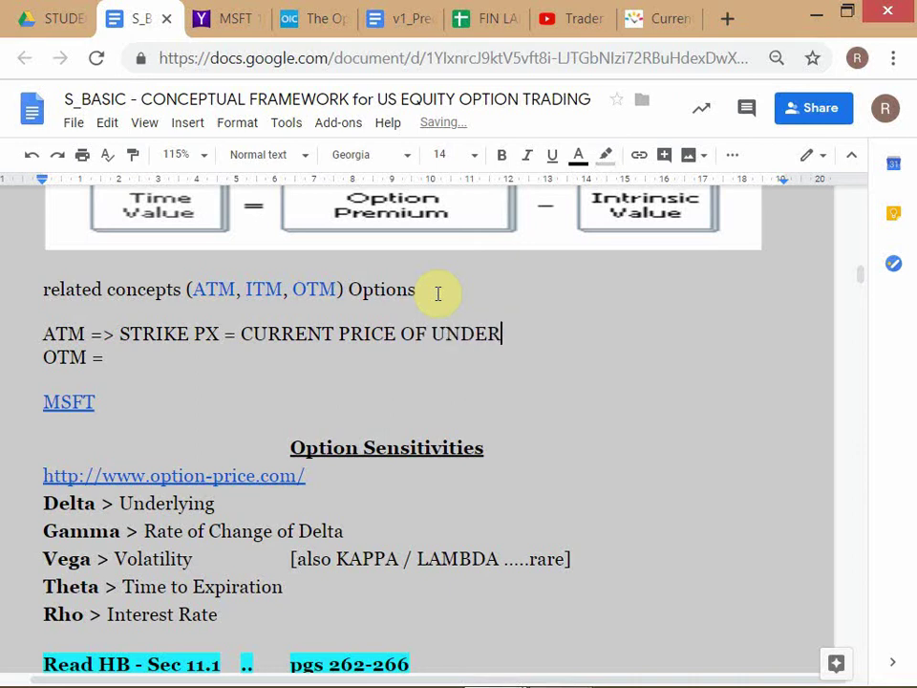
{"action": "type", "text": "LYING"}
- Complete the OTM line with ">" and a copy of the ATM definition, and start a line below it with "ITM = >"
{"action": "key", "text": "Down"}
{"action": "type", "text": "?"}
{"action": "key", "text": "BackSpace"}
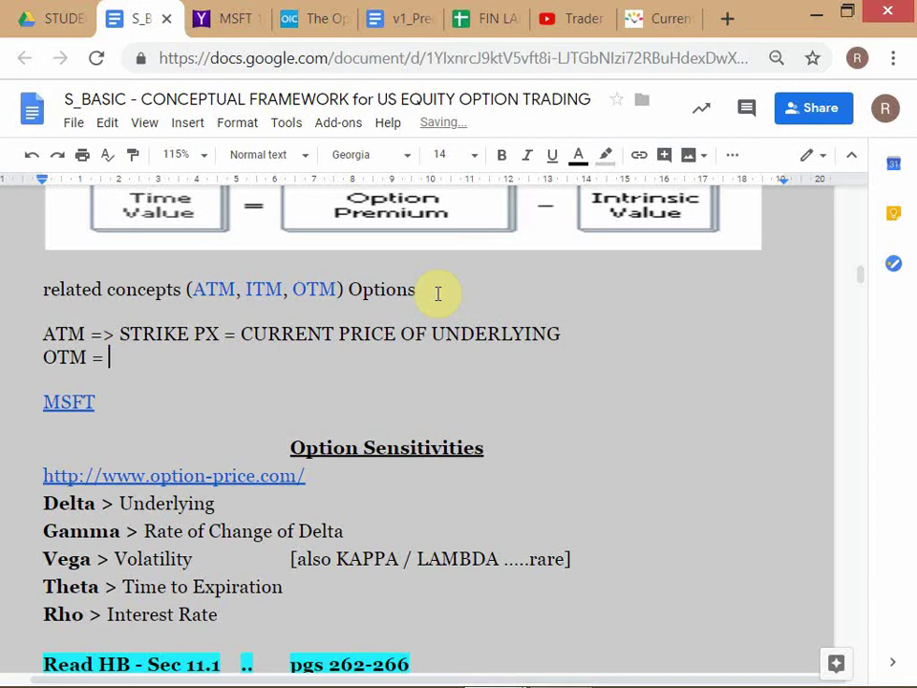
{"action": "type", "text": ">"}
{"action": "left_click", "coordinate": [120, 334]}
{"action": "left_click", "coordinate": [567, 337], "text": "shift"}
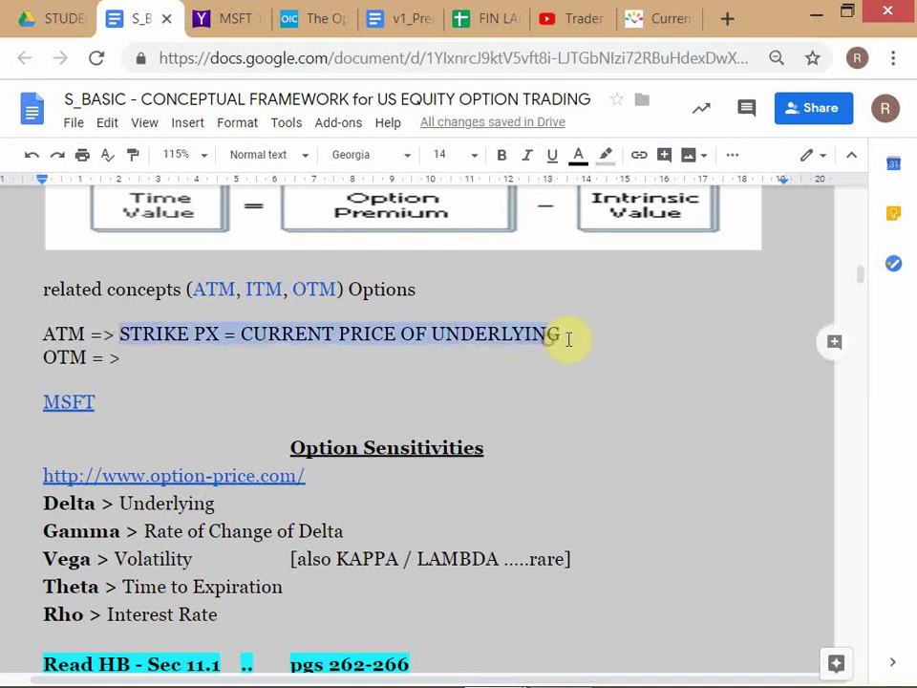
{"action": "key", "text": "ctrl+c"}
{"action": "key", "text": "Down"}
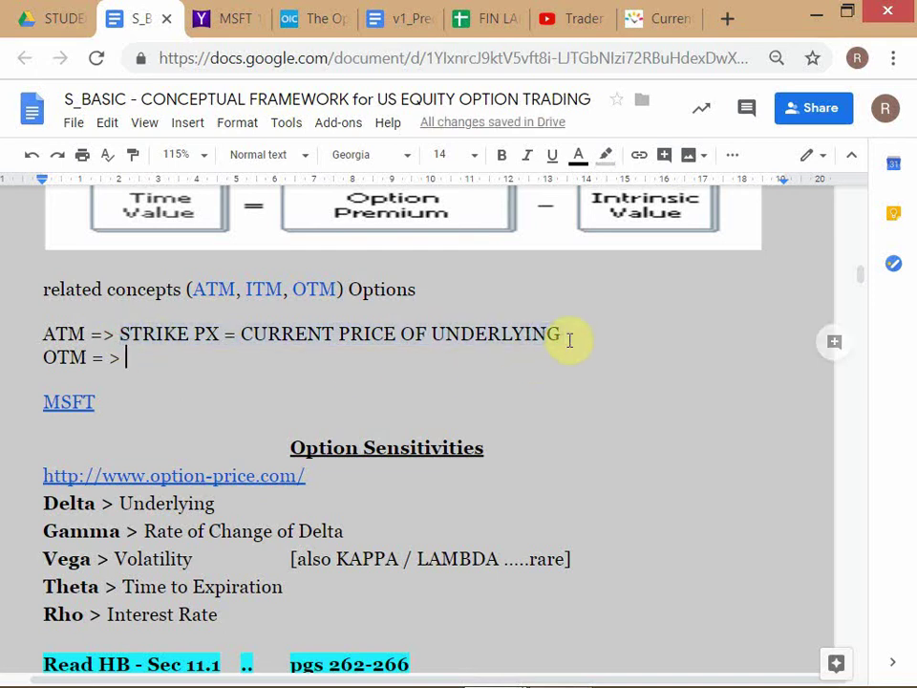
{"action": "key", "text": "ctrl+v"}
{"action": "key", "text": "Return"}
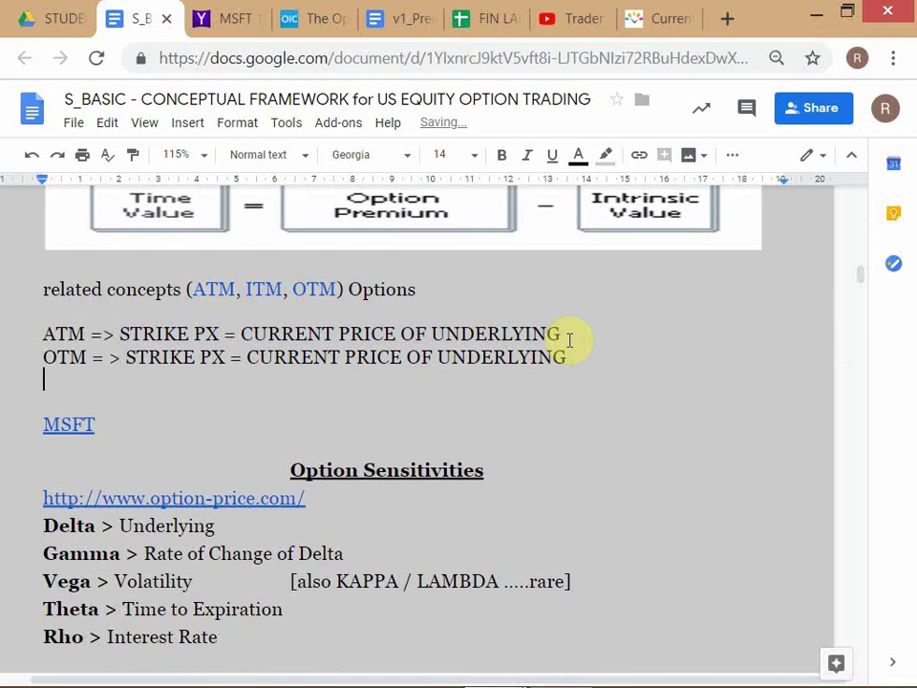
{"action": "type", "text": "ITM = >"}
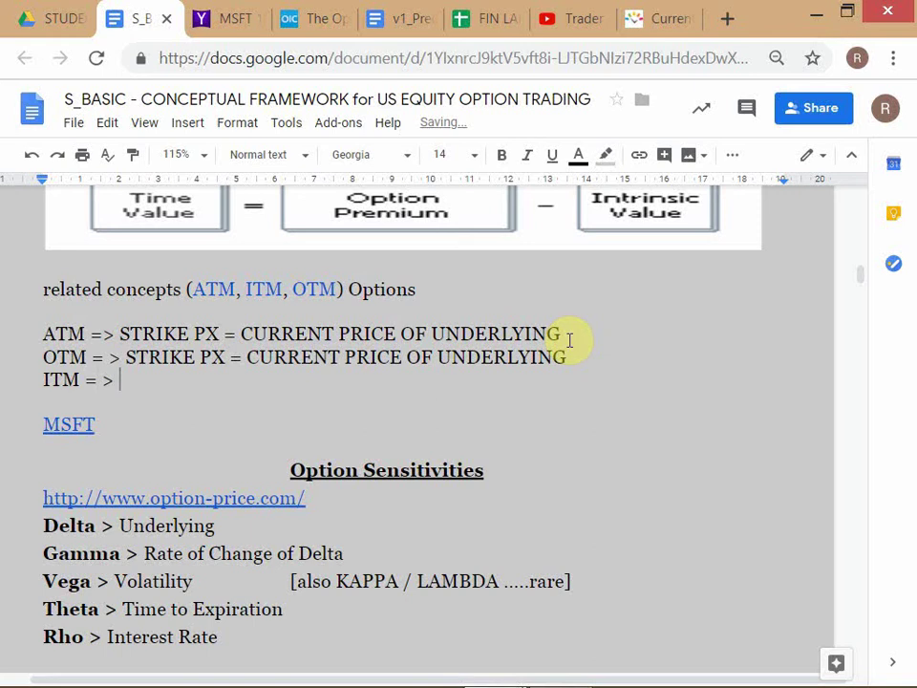
- Insert the line "CALL s..." between the ATM and OTM lines, and add a blank line below the ITM line
{"action": "key", "text": "Up"}
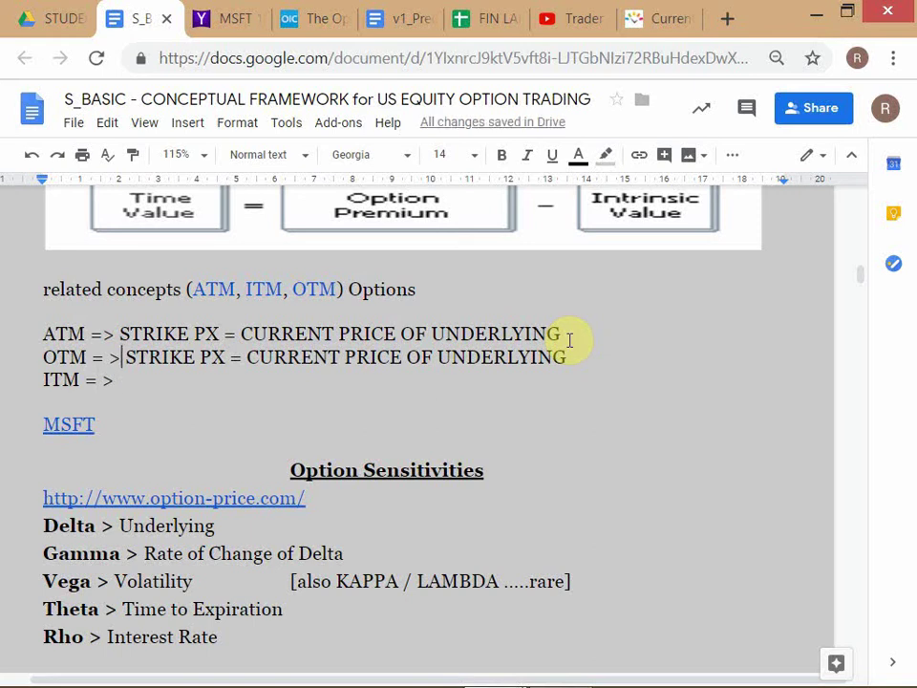
{"action": "key", "text": "Home"}
{"action": "key", "text": "Return"}
{"action": "key", "text": "Up"}
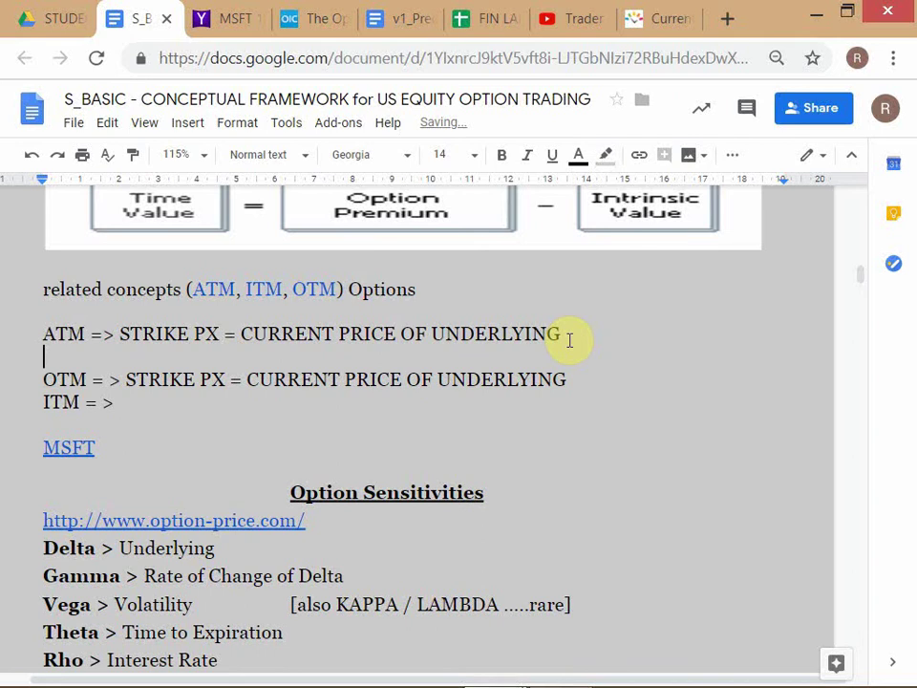
{"action": "type", "text": "CALL"}
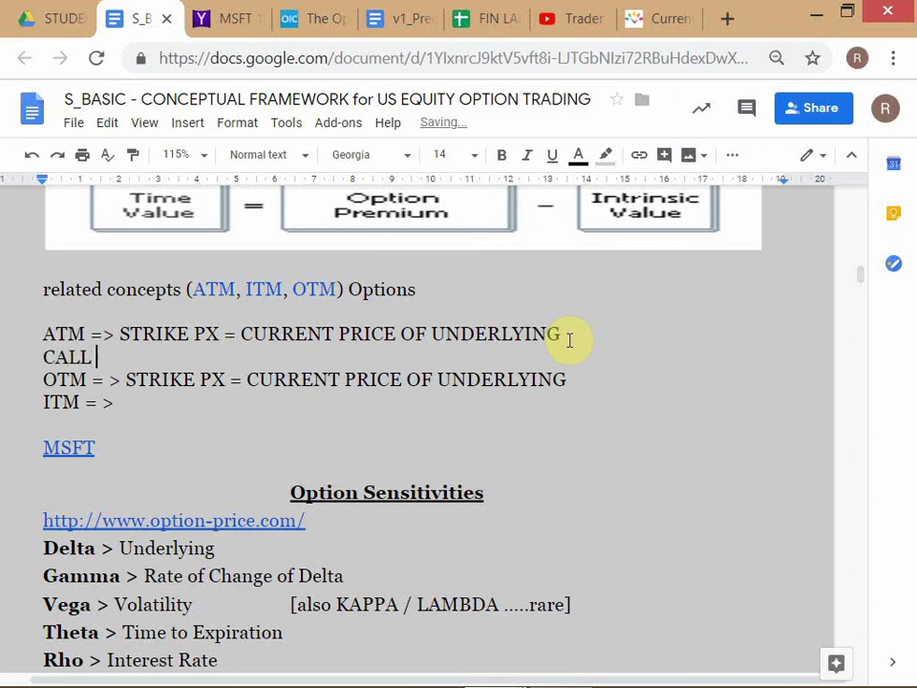
{"action": "type", "text": " s..."}
{"action": "key", "text": "Down"}
{"action": "key", "text": "Down"}
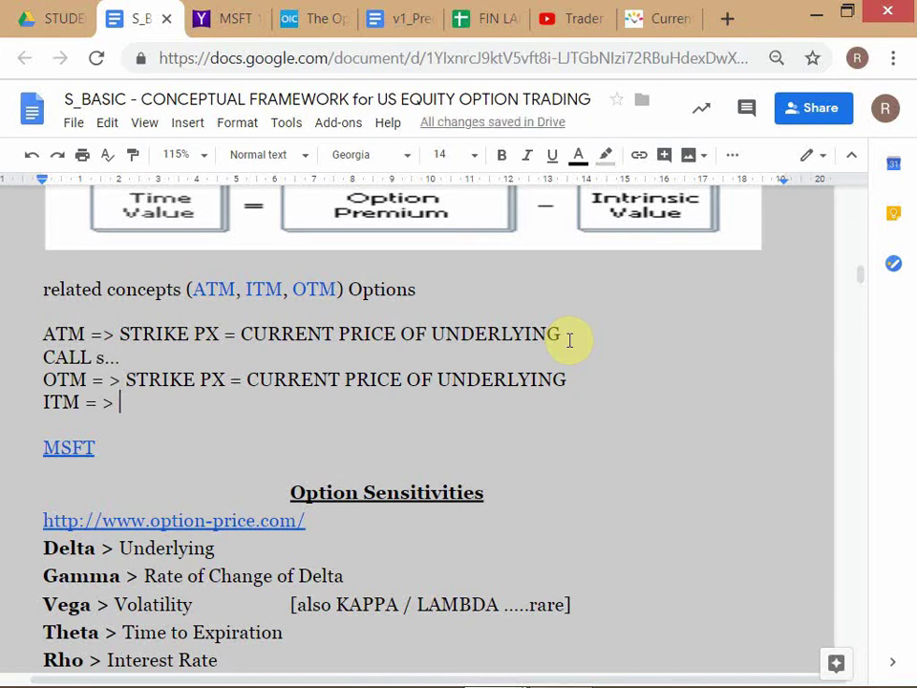
{"action": "key", "text": "Return"}
- Copy "STRIKE PX = CURRENT PRICE OF UNDERLYING" from the OTM line to the end of the ITM line
{"action": "key", "text": "Up"}
{"action": "key", "text": "Up"}
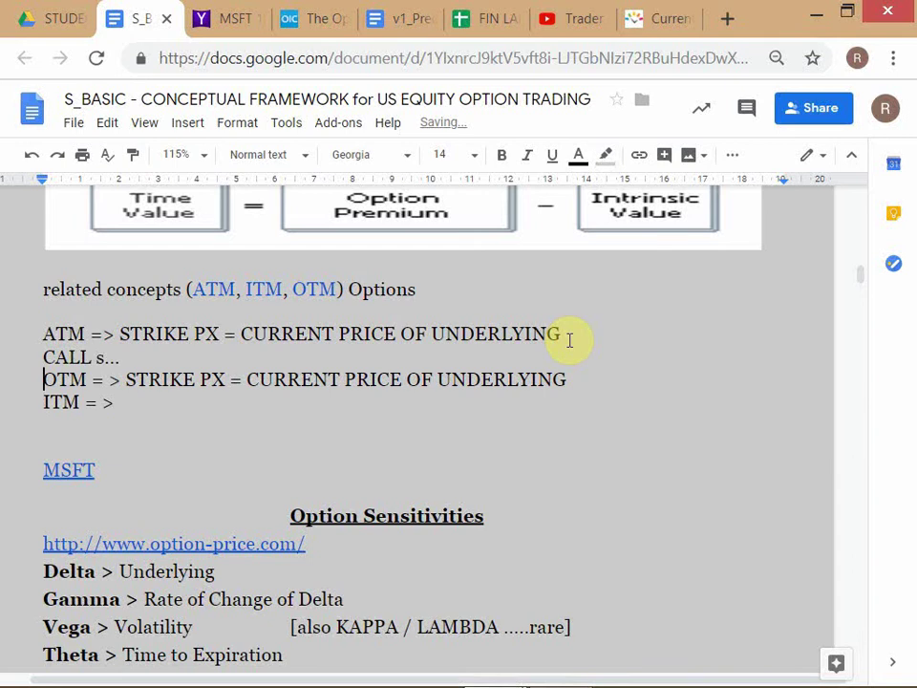
{"action": "key", "text": "Right"}
{"action": "key", "text": "Right"}
{"action": "key", "text": "Right"}
{"action": "key", "text": "Right"}
{"action": "key", "text": "Right"}
{"action": "key", "text": "Right"}
{"action": "key", "text": "Right"}
{"action": "key", "text": "Right"}
{"action": "key", "text": "Down"}
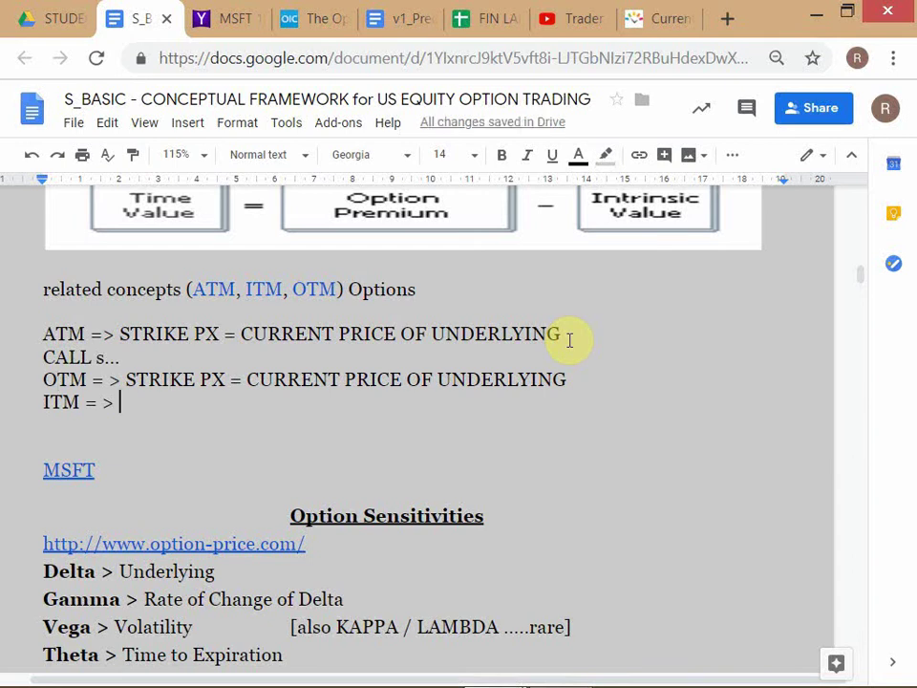
{"action": "key", "text": "Up"}
{"action": "key", "text": "Left"}
{"action": "key", "text": "Left"}
{"action": "key", "text": "Left"}
{"action": "key", "text": "Left"}
{"action": "key", "text": "shift+Down"}
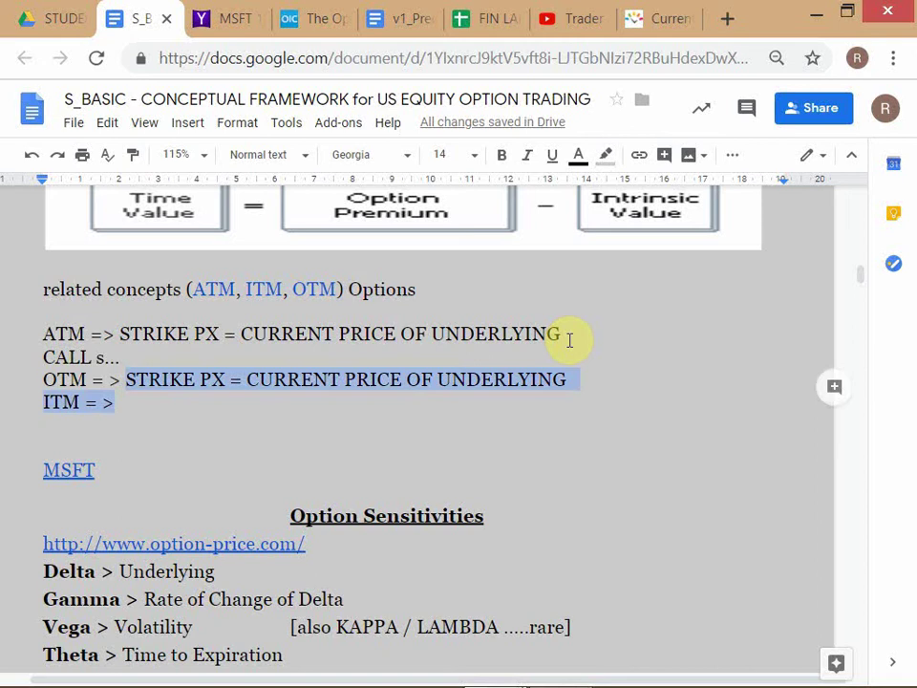
{"action": "key", "text": "shift+Left"}
{"action": "key", "text": "shift+Left"}
{"action": "key", "text": "shift+Left"}
{"action": "key", "text": "shift+Left"}
{"action": "key", "text": "shift+Left"}
{"action": "key", "text": "shift+Left"}
{"action": "key", "text": "shift+Left"}
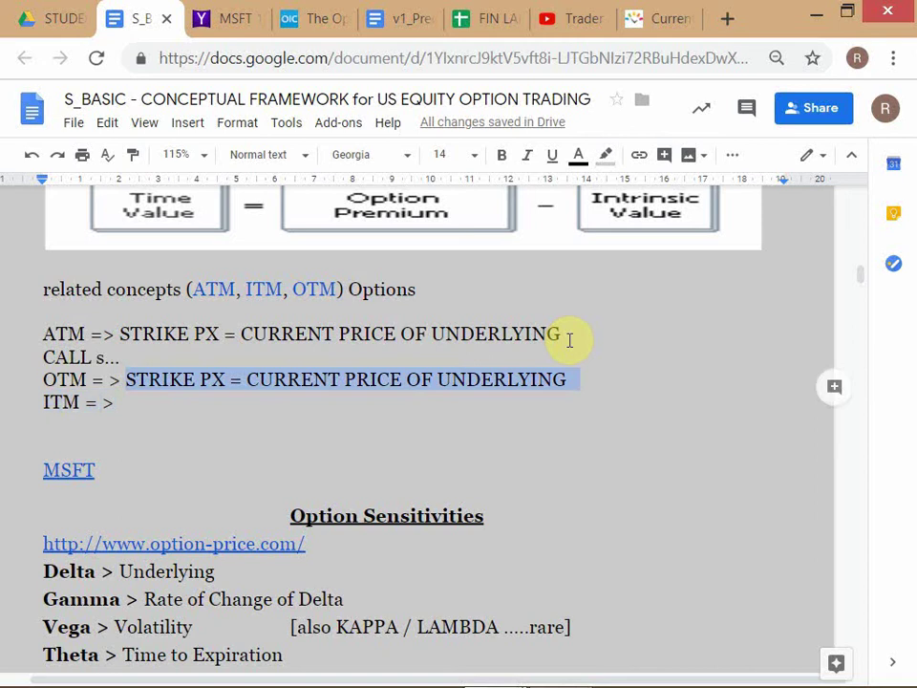
{"action": "key", "text": "ctrl+c"}
{"action": "key", "text": "Down"}
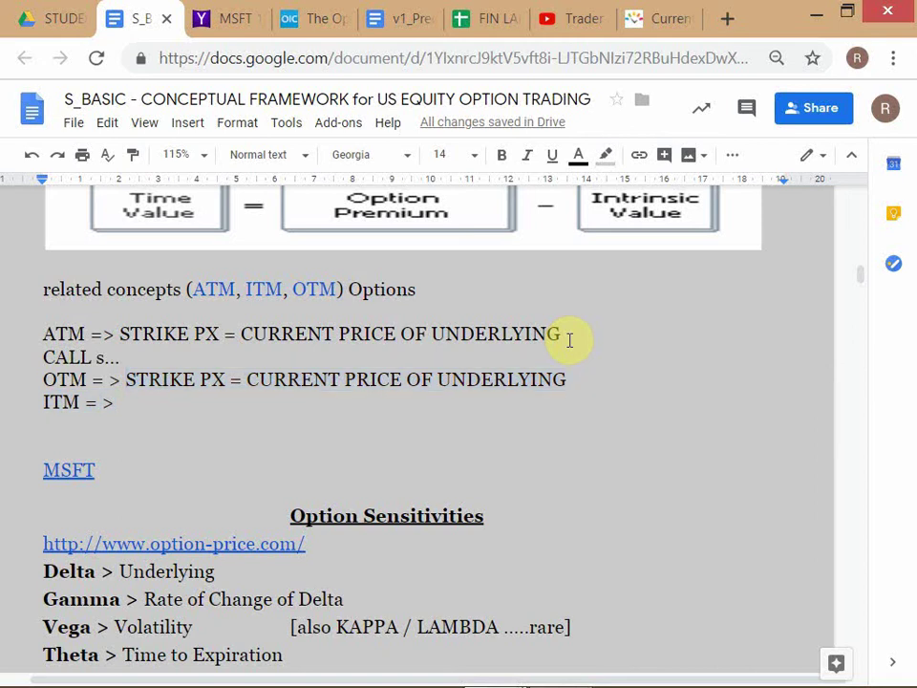
{"action": "key", "text": "ctrl+v"}
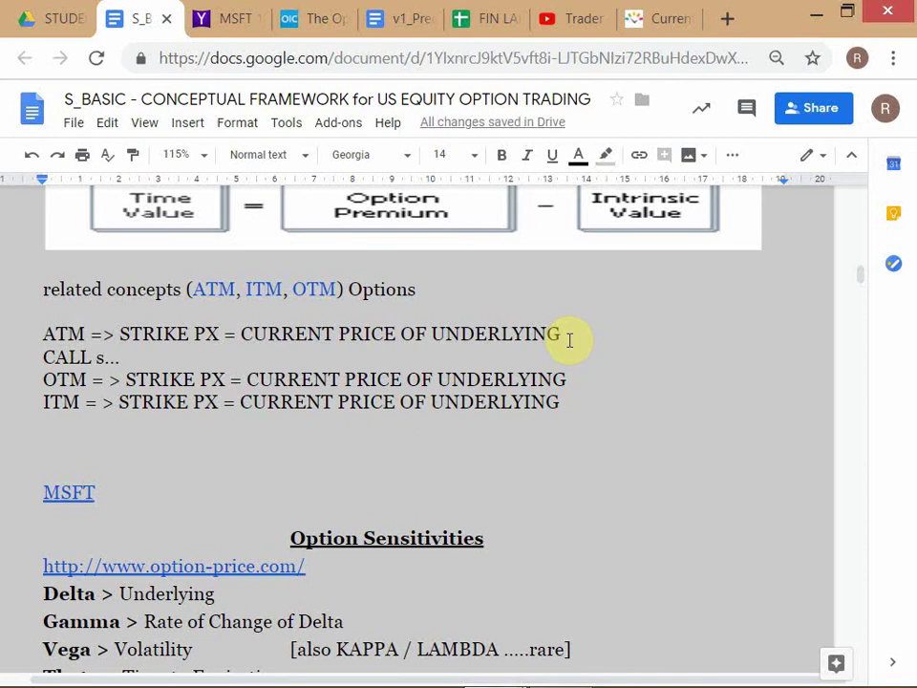
- Replace the equals sign between strike price and current price in the OTM line with "?"
{"action": "key", "text": "Up"}
{"action": "key", "text": "Up"}
{"action": "key", "text": "Right"}
{"action": "key", "text": "Right"}
{"action": "key", "text": "Right"}
{"action": "key", "text": "Right"}
{"action": "key", "text": "Right"}
{"action": "key", "text": "Right"}
{"action": "key", "text": "Right"}
{"action": "key", "text": "Right"}
{"action": "key", "text": "Right"}
{"action": "key", "text": "Right"}
{"action": "key", "text": "Right"}
{"action": "key", "text": "Right"}
{"action": "key", "text": "Right"}
{"action": "key", "text": "Right"}
{"action": "key", "text": "Right"}
{"action": "key", "text": "Right"}
{"action": "key", "text": "Right"}
{"action": "key", "text": "Right"}
{"action": "key", "text": "Right"}
{"action": "key", "text": "Right"}
{"action": "key", "text": "Right"}
{"action": "key", "text": "Right"}
{"action": "key", "text": "Left"}
{"action": "key", "text": "Left"}
{"action": "key", "text": "Left"}
{"action": "key", "text": "Left"}
{"action": "key", "text": "Delete"}
{"action": "key", "text": "Delete"}
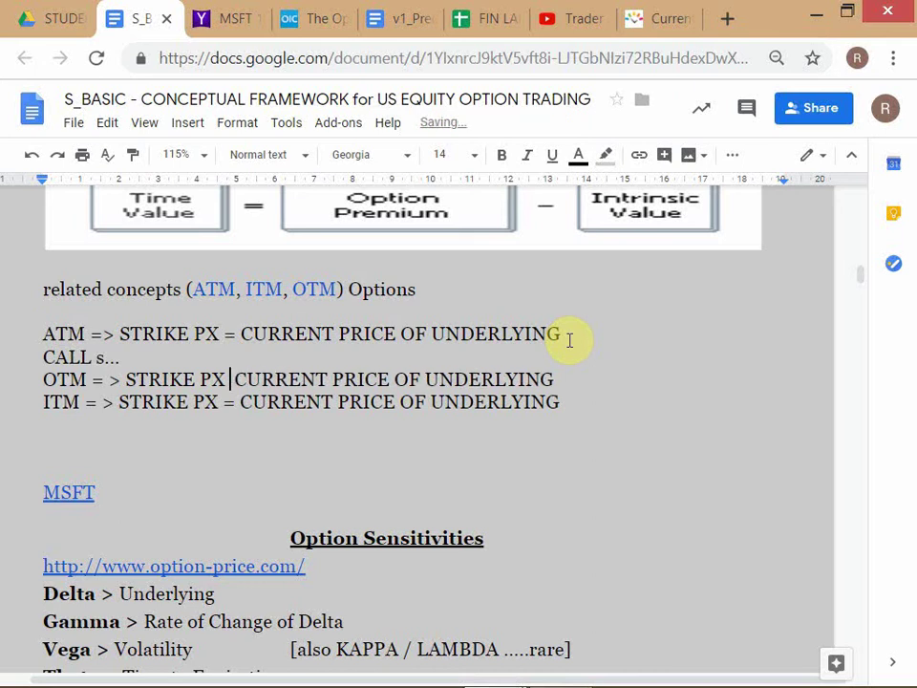
{"action": "type", "text": "?"}
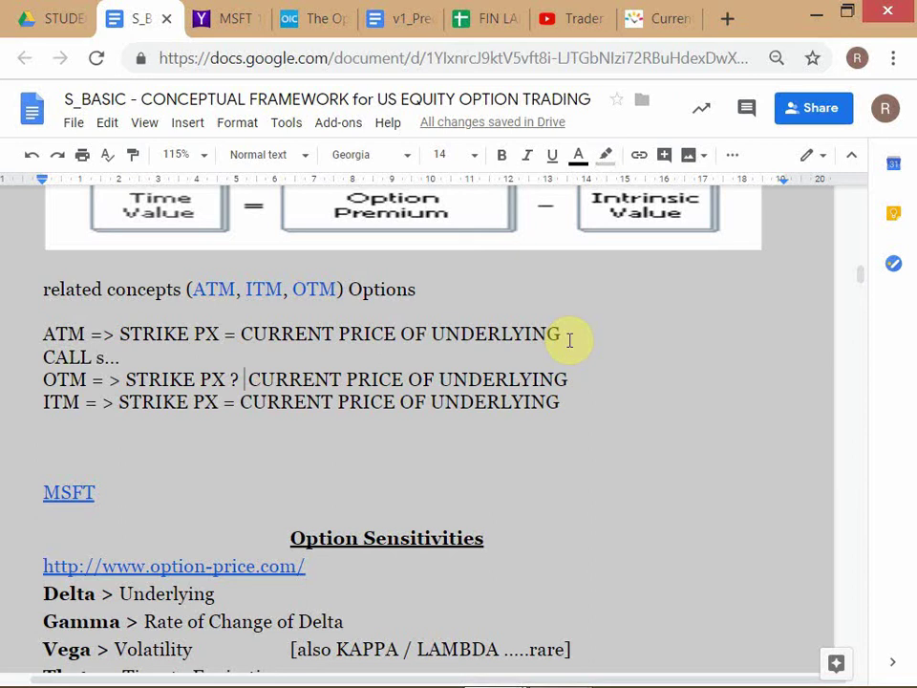
- Replace the question mark in the OTM line with ">" so it reads "STRIKE PX > CURRENT PRICE OF UNDERLYING"
{"action": "key", "text": "BackSpace"}
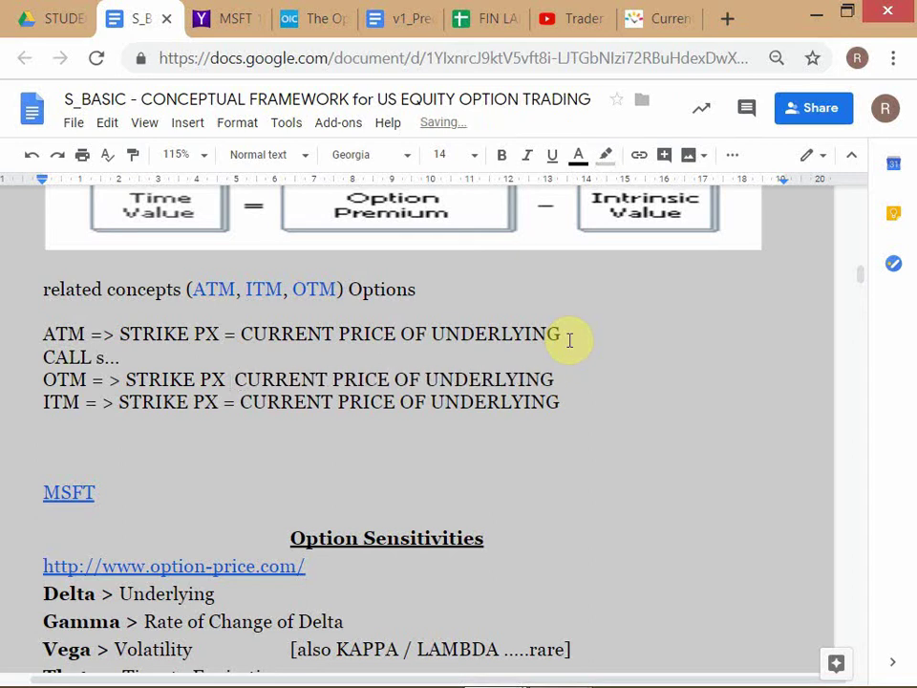
{"action": "type", "text": "C>"}
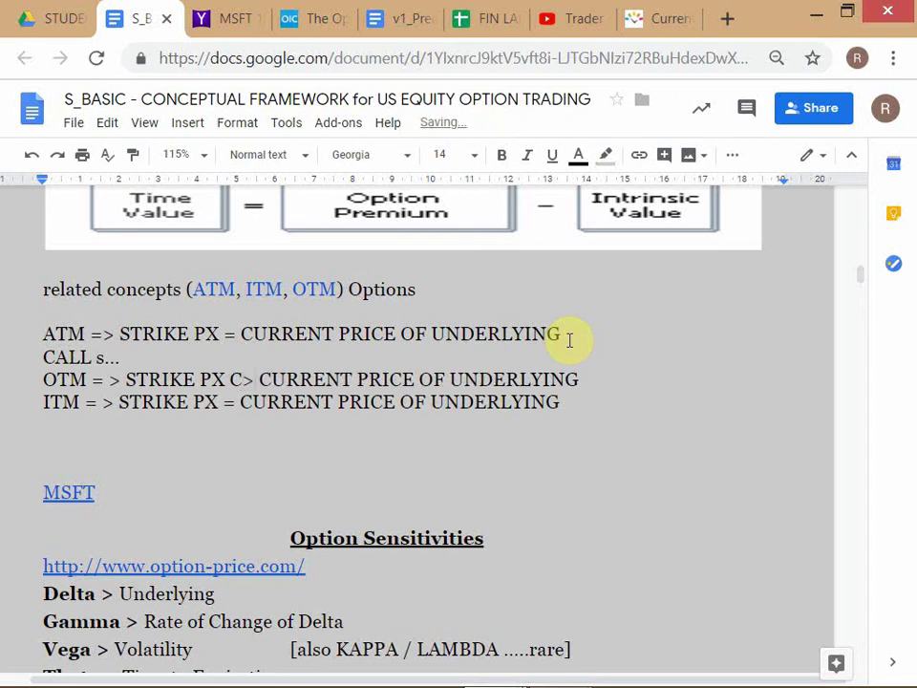
{"action": "key", "text": "BackSpace"}
{"action": "key", "text": "BackSpace"}
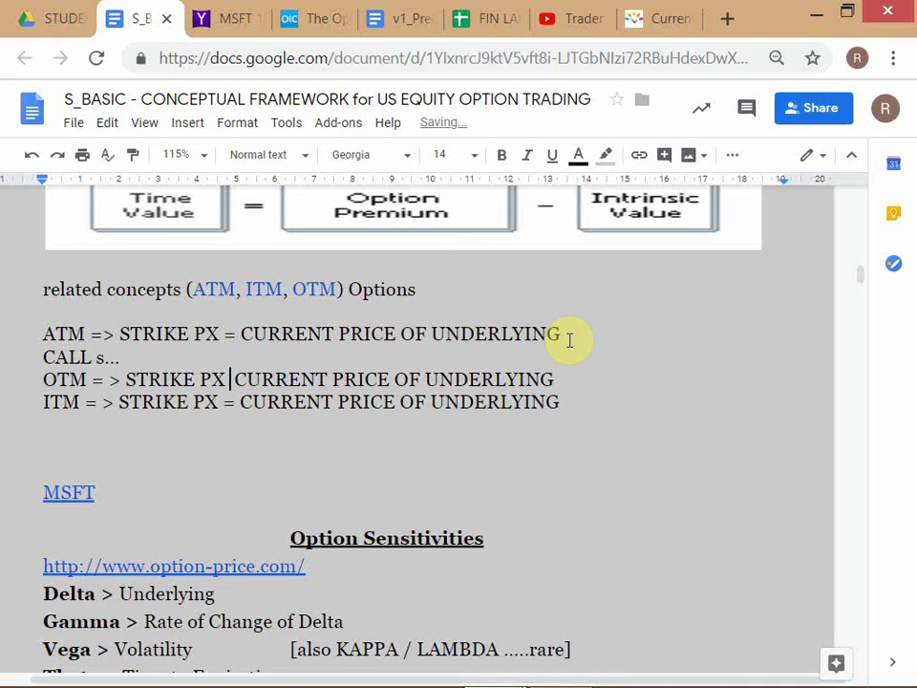
{"action": "type", "text": ">"}
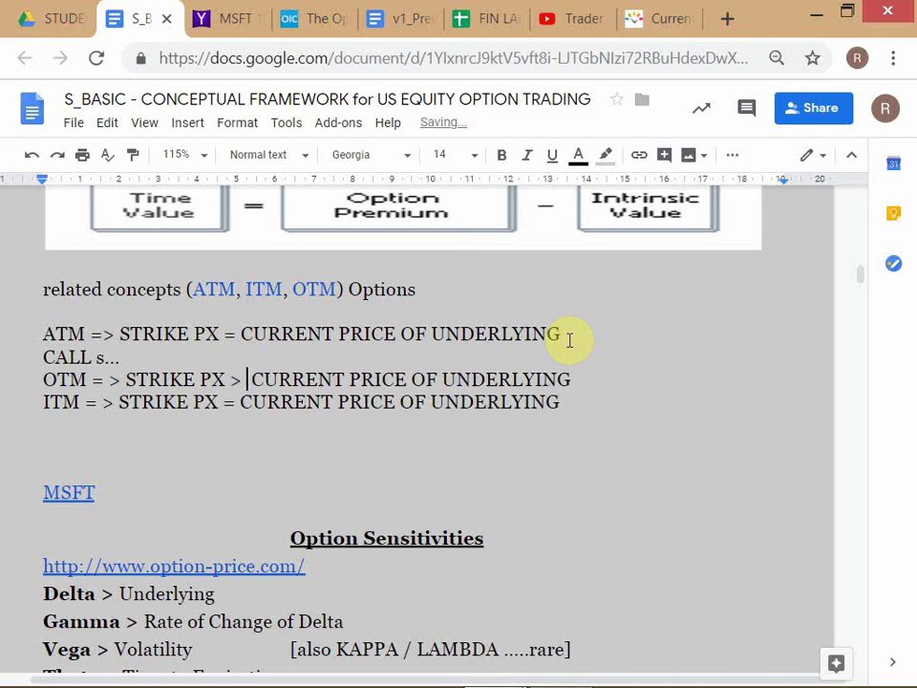
{"action": "key", "text": "BackSpace"}
- Change the equals sign after "STRIKE PX" in the ITM line to "<"
{"action": "key", "text": "Down"}
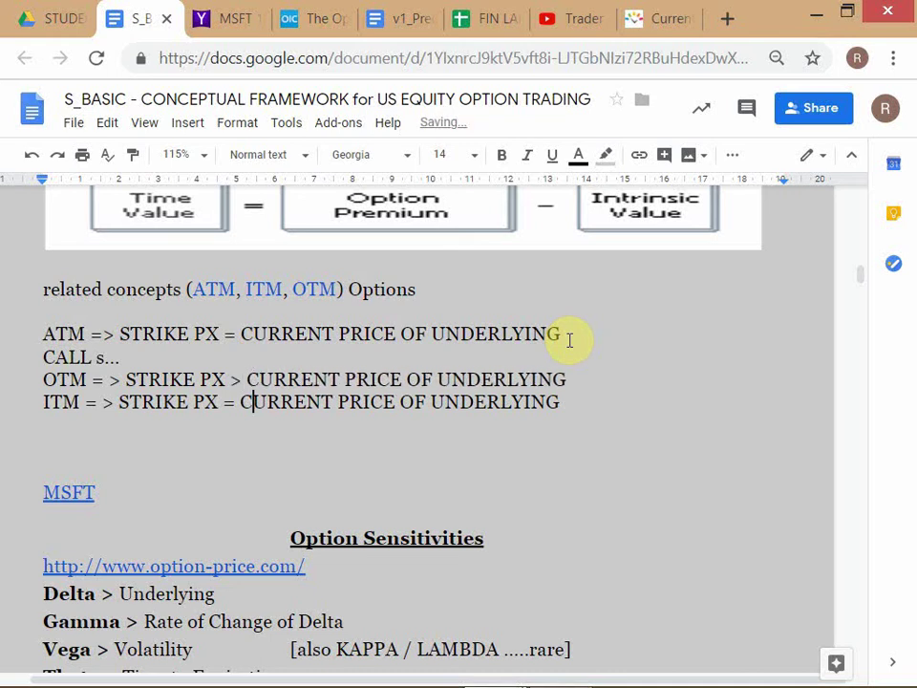
{"action": "key", "text": "Left"}
{"action": "key", "text": "Left"}
{"action": "key", "text": "Delete"}
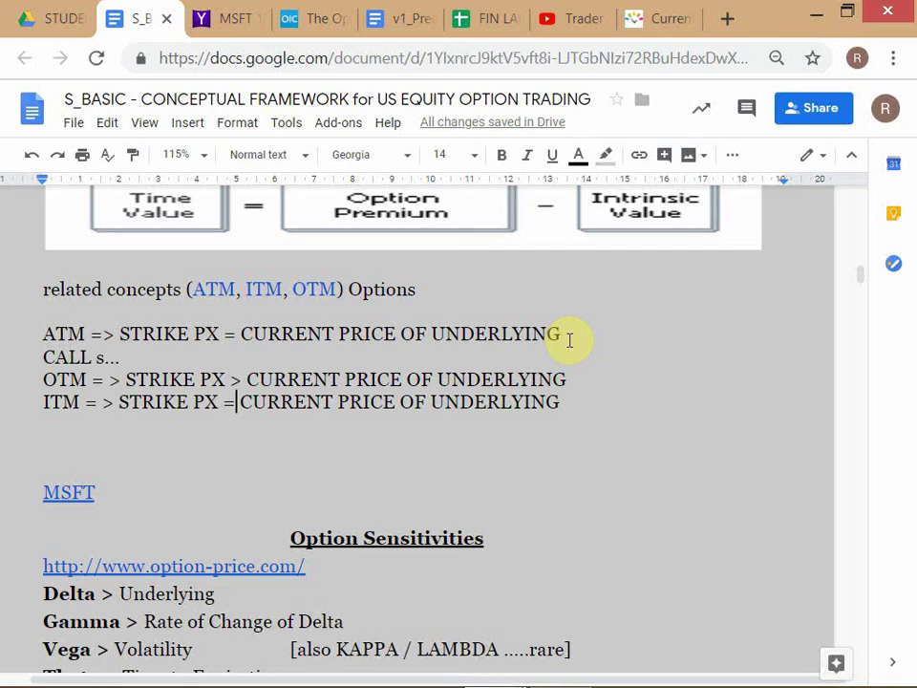
{"action": "key", "text": "BackSpace"}
{"action": "type", "text": "<"}
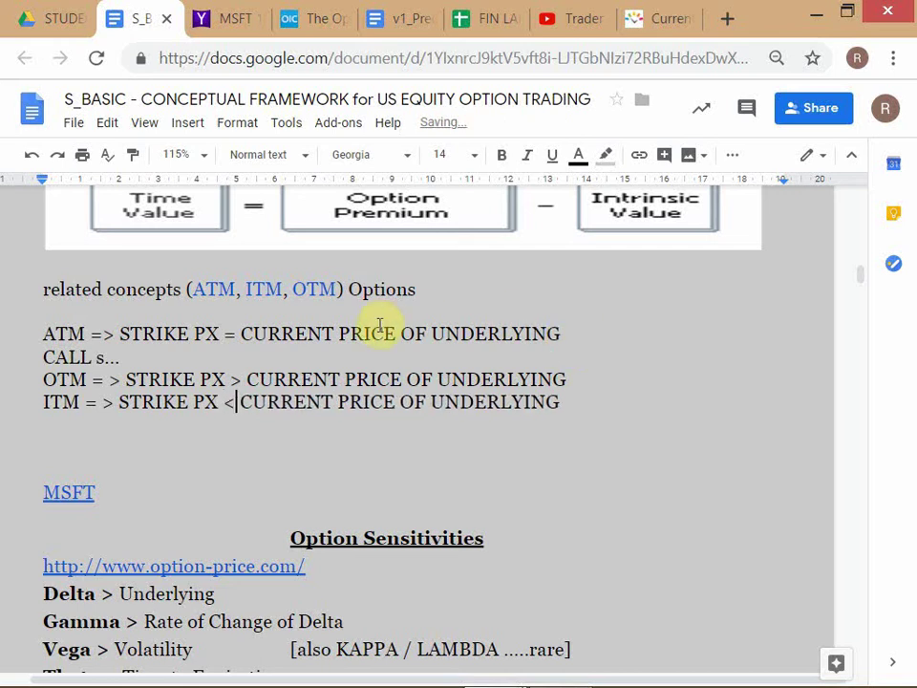
- Delete two of the blank lines between the ITM line and the MSFT link
{"action": "key", "text": "Up"}
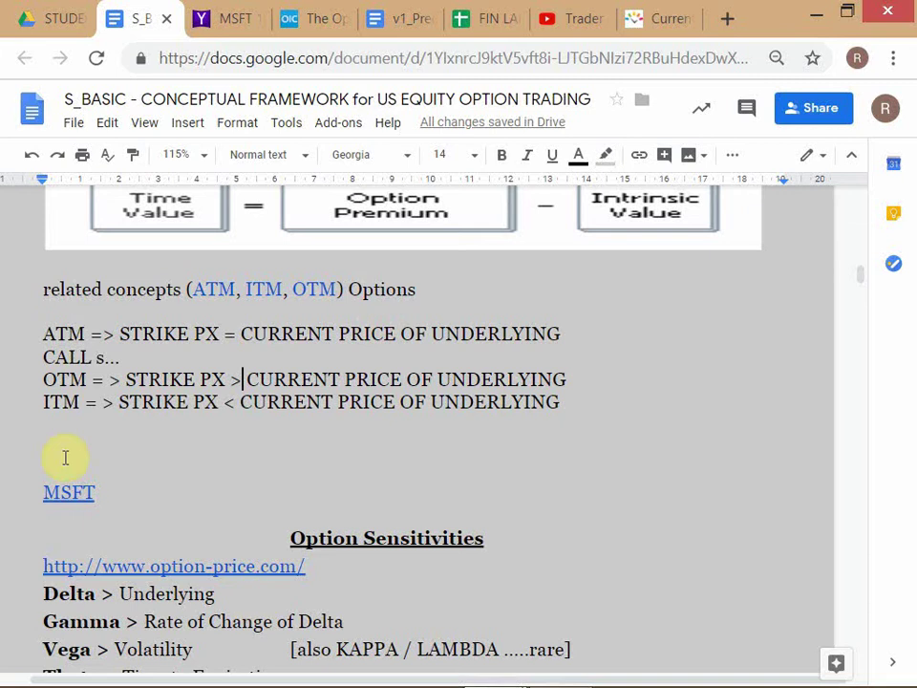
{"action": "left_click", "coordinate": [46, 421]}
{"action": "key", "text": "Delete"}
{"action": "key", "text": "Delete"}
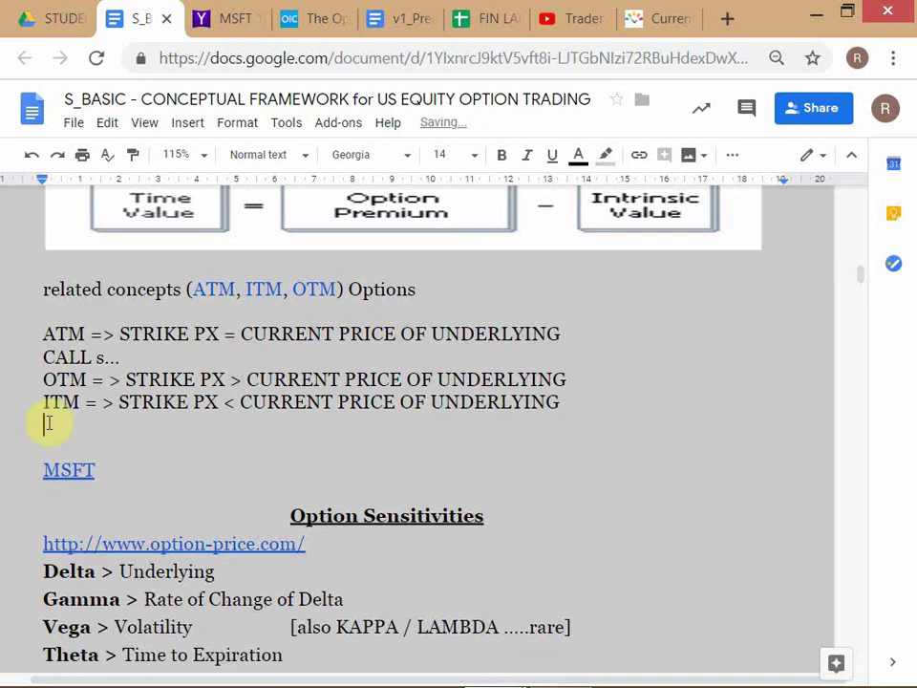
{"action": "key", "text": "Down"}
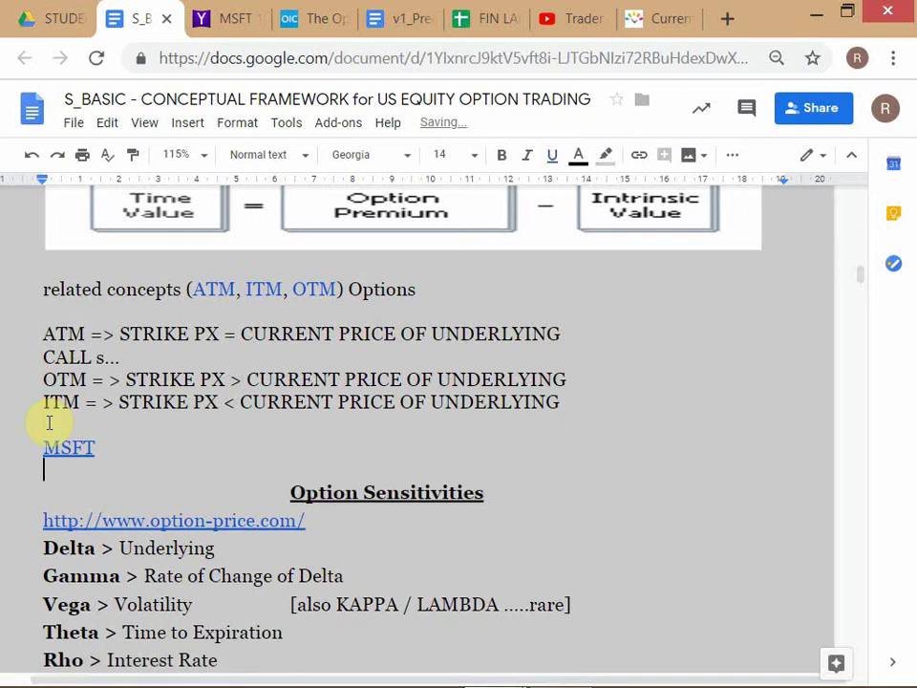
- Compare the strikes in the March 1, 2019 MSFT straddle chain on Yahoo Finance with the stock's current price
{"action": "left_click", "coordinate": [234, 29]}
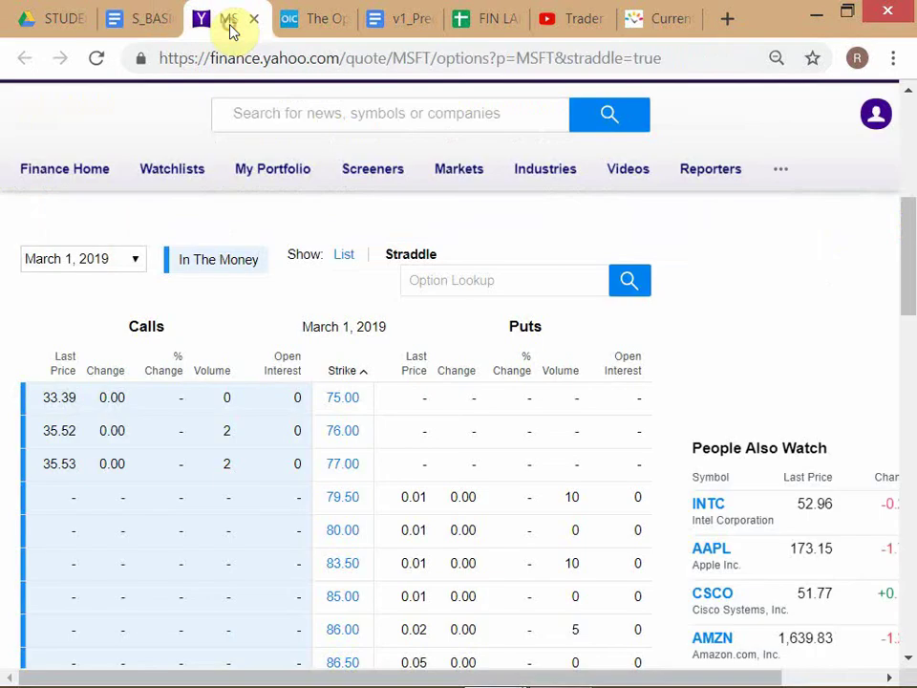
{"action": "scroll", "coordinate": [585, 545], "scroll_direction": "down", "scroll_amount": 1}
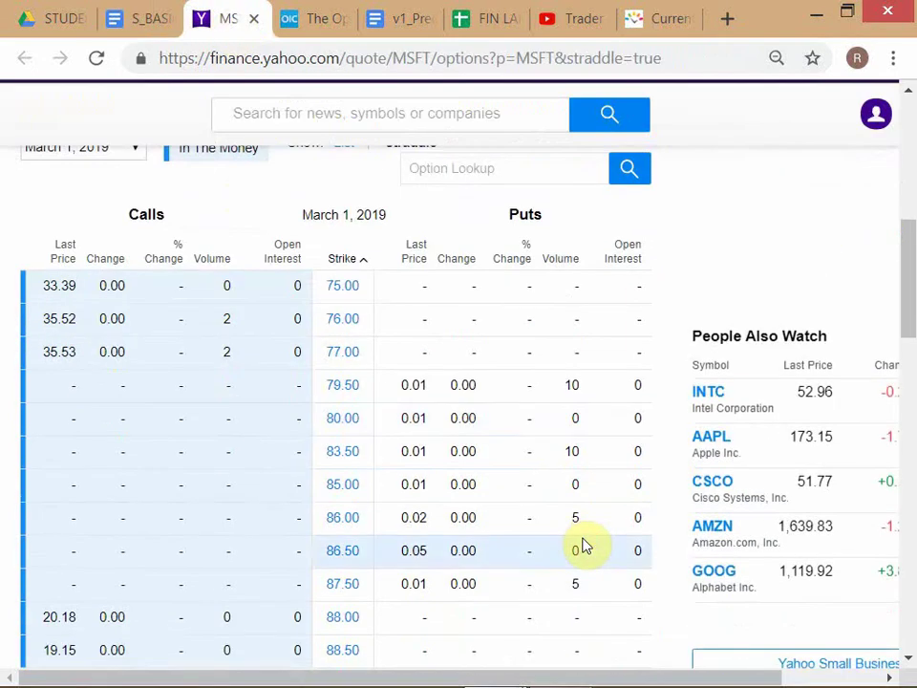
{"action": "scroll", "coordinate": [587, 531], "scroll_direction": "up", "scroll_amount": 4}
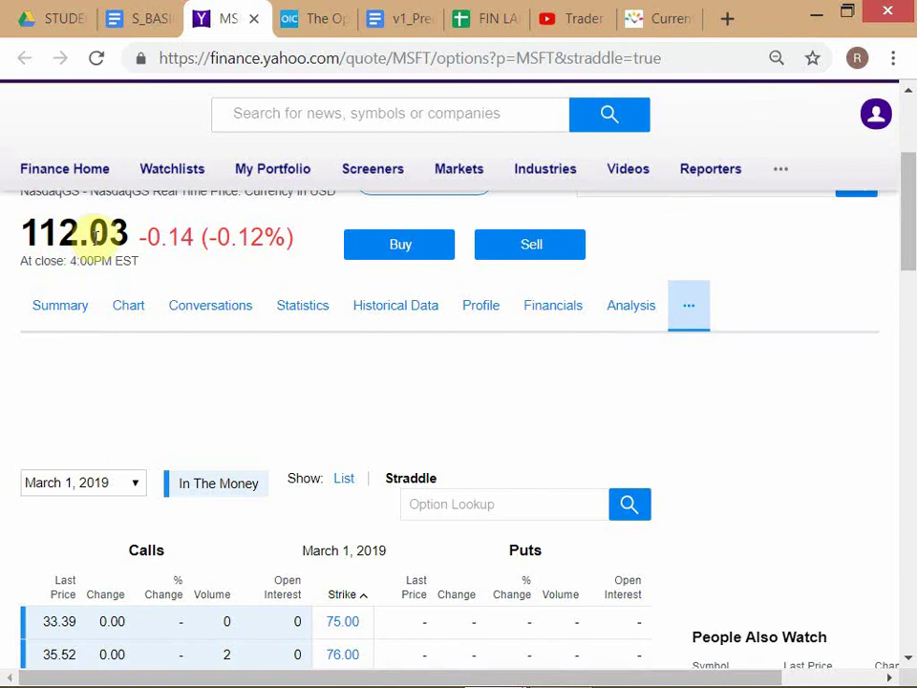
{"action": "scroll", "coordinate": [516, 466], "scroll_direction": "down", "scroll_amount": 18}
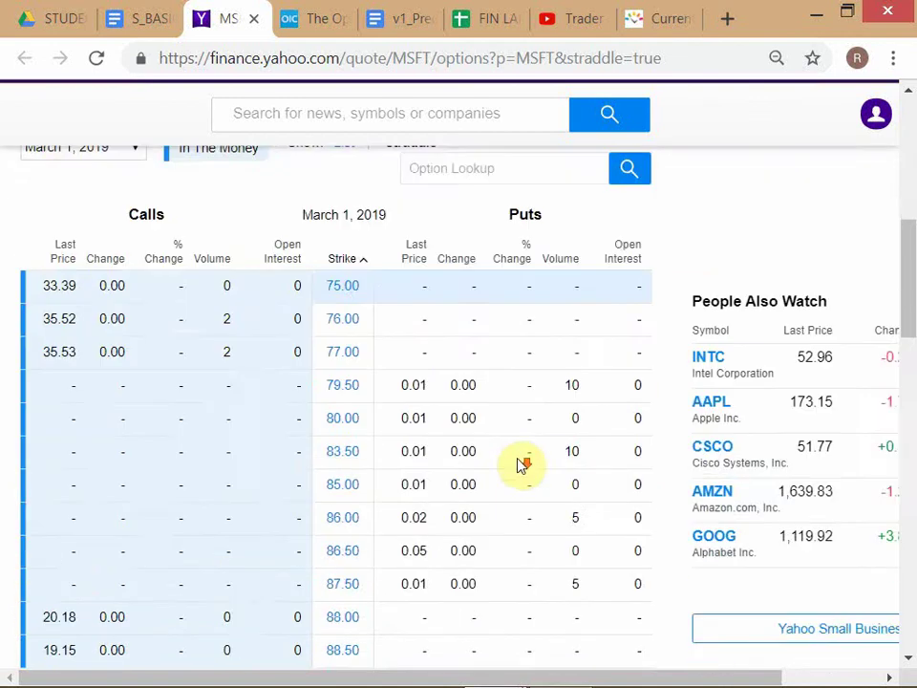
{"action": "scroll", "coordinate": [516, 467], "scroll_direction": "down", "scroll_amount": 6}
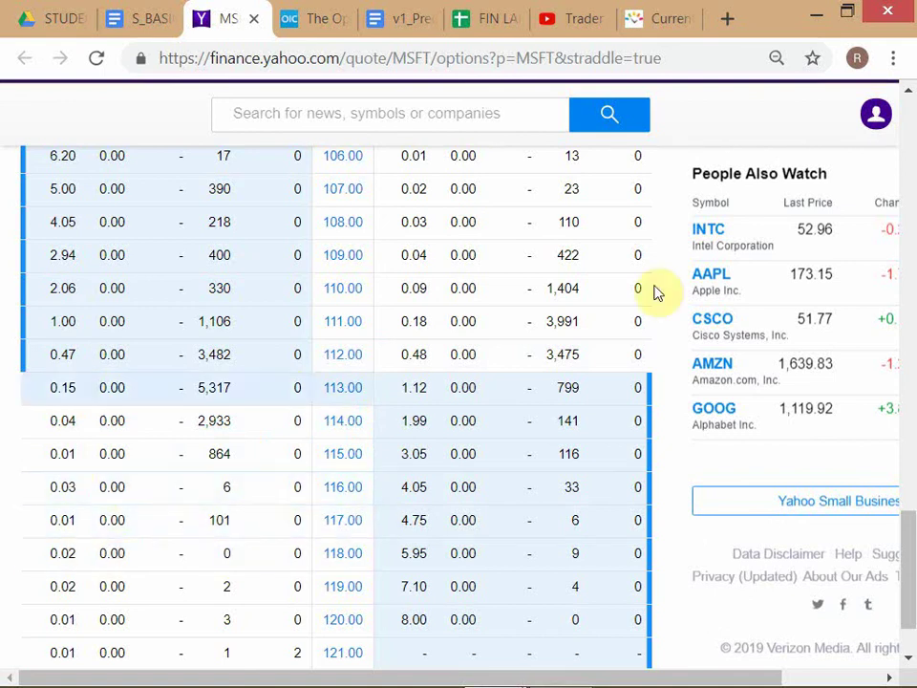
{"action": "scroll", "coordinate": [755, 282], "scroll_direction": "up", "scroll_amount": 1}
{"action": "scroll", "coordinate": [108, 272], "scroll_direction": "up", "scroll_amount": 15}
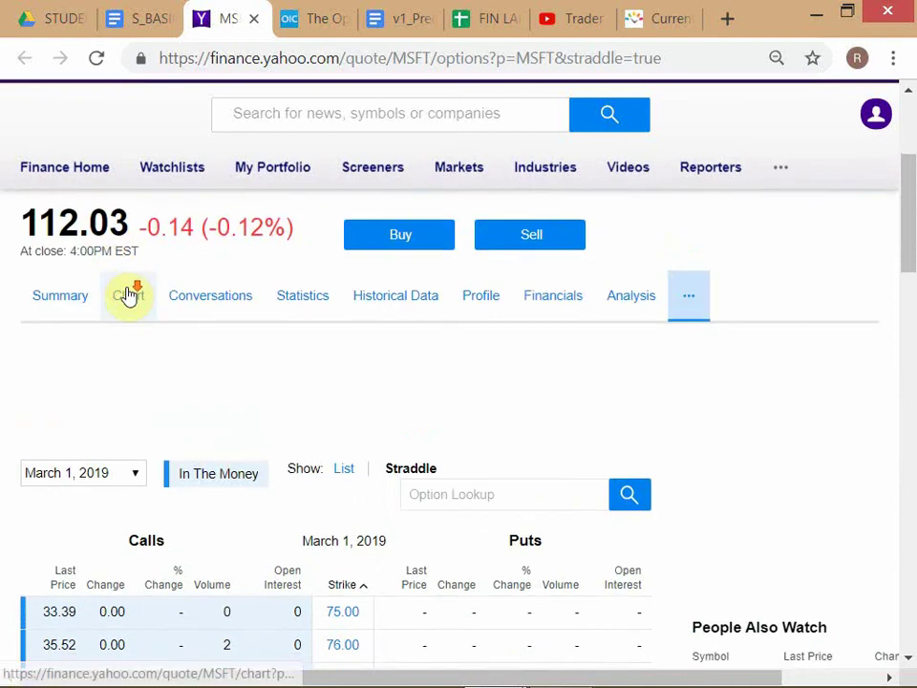
- Display the MSFT option chain for the June 21, 2019 expiration and examine the in-the-money calls and puts
{"action": "scroll", "coordinate": [127, 297], "scroll_direction": "down", "scroll_amount": 2}
{"action": "left_click", "coordinate": [136, 263]}
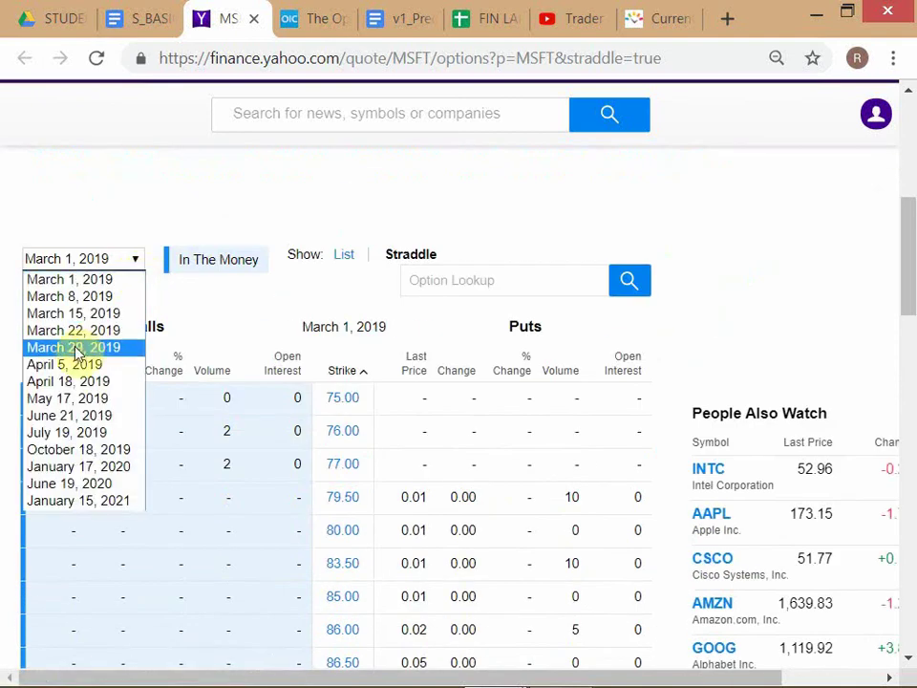
{"action": "left_click", "coordinate": [69, 416]}
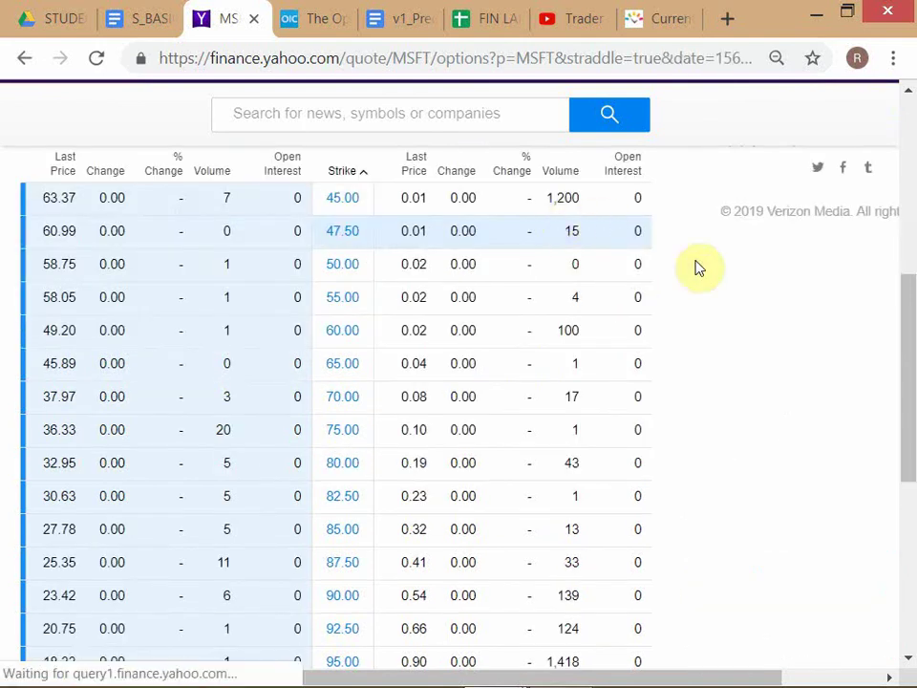
{"action": "scroll", "coordinate": [696, 309], "scroll_direction": "down", "scroll_amount": 4}
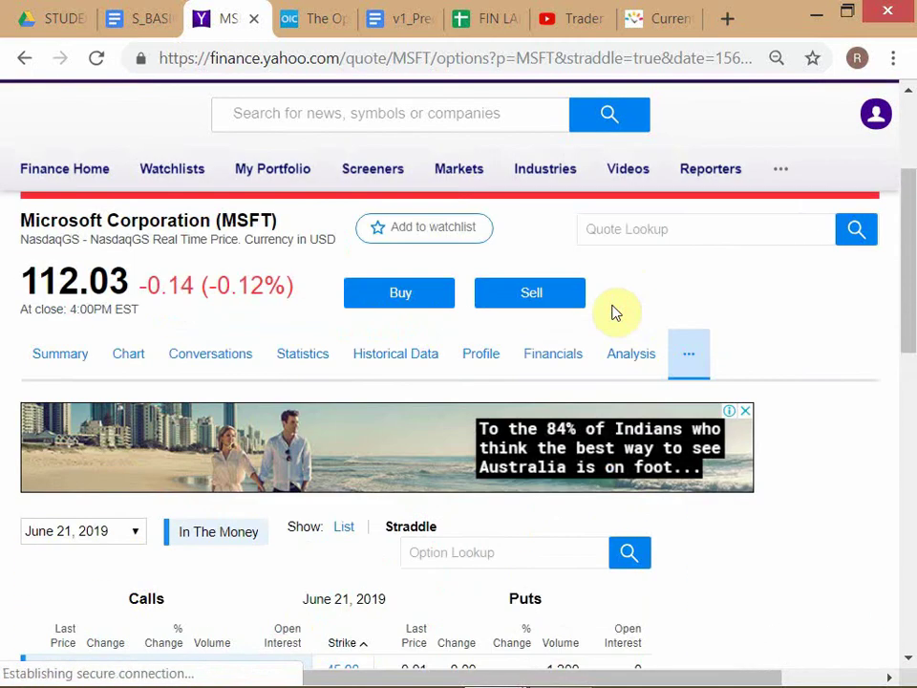
{"action": "scroll", "coordinate": [614, 311], "scroll_direction": "down", "scroll_amount": 3}
{"action": "scroll", "coordinate": [615, 311], "scroll_direction": "down", "scroll_amount": 5}
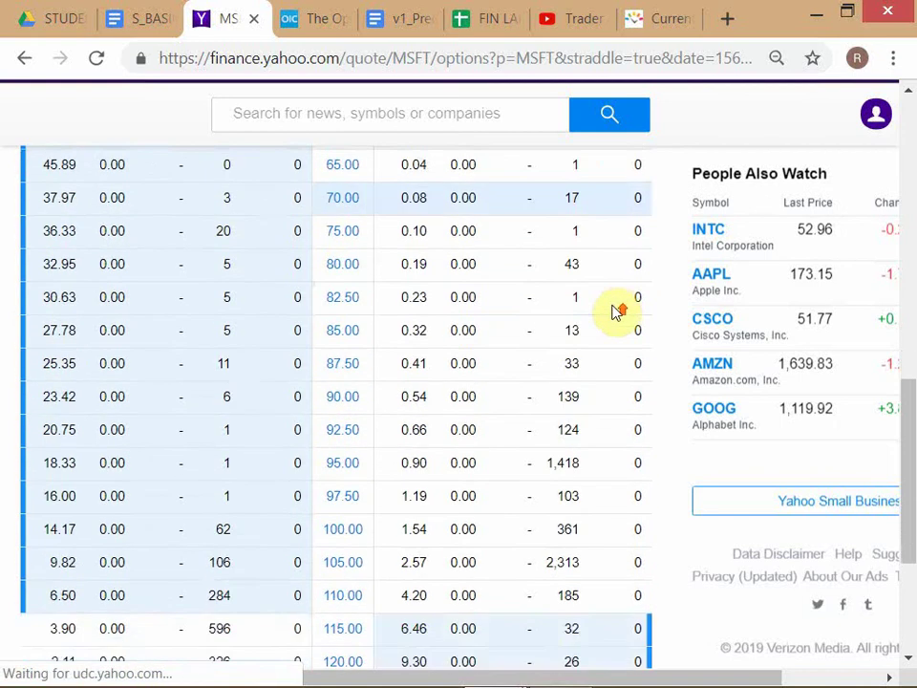
{"action": "scroll", "coordinate": [614, 308], "scroll_direction": "down", "scroll_amount": 3}
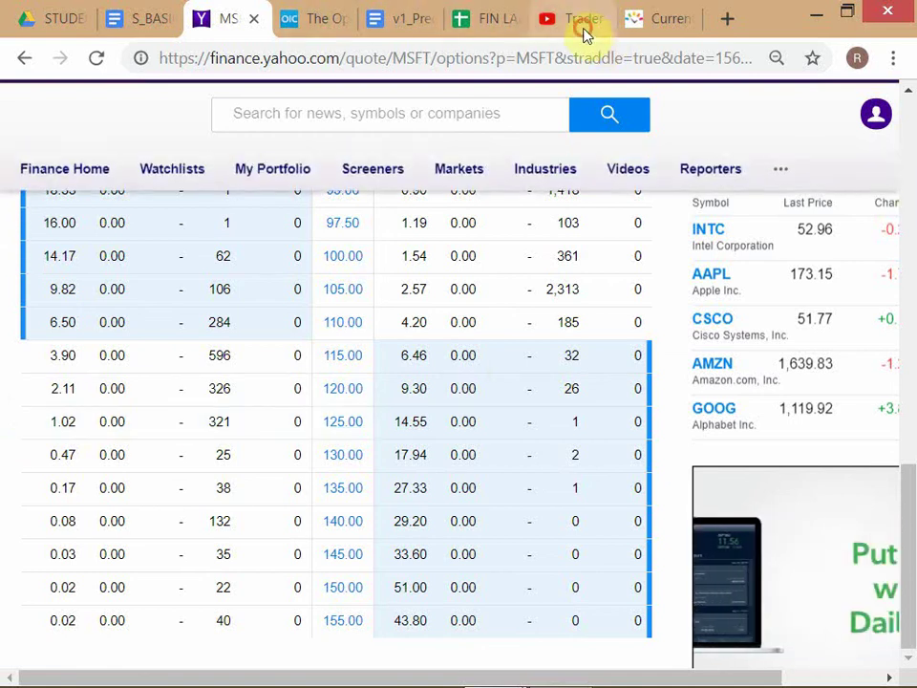
- View the SPY option chain in the Trader Workstation tutorial video in full screen, and exit full screen when done
{"action": "left_click", "coordinate": [575, 22]}
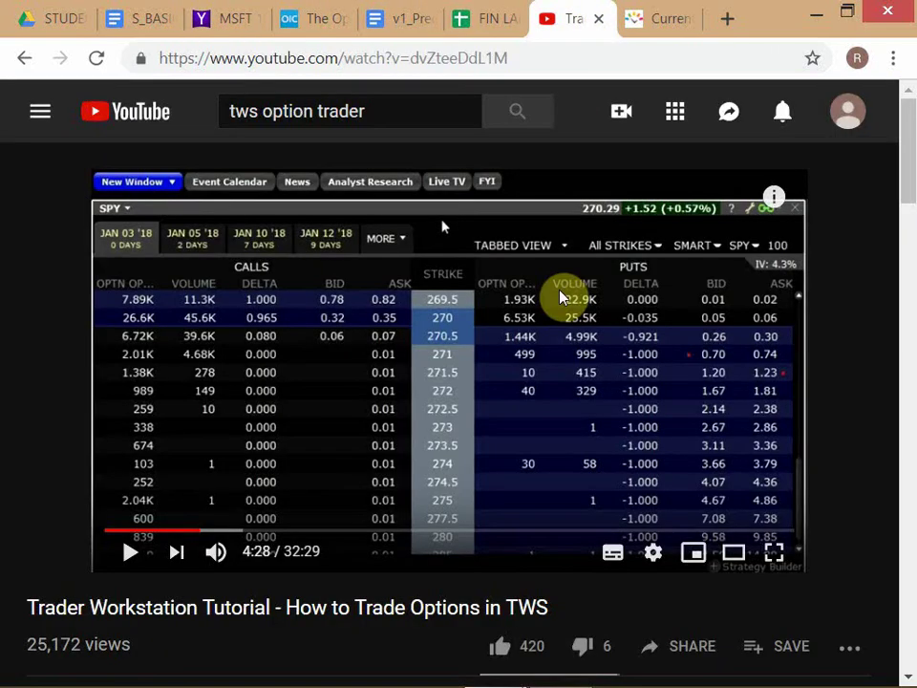
{"action": "left_click", "coordinate": [780, 560]}
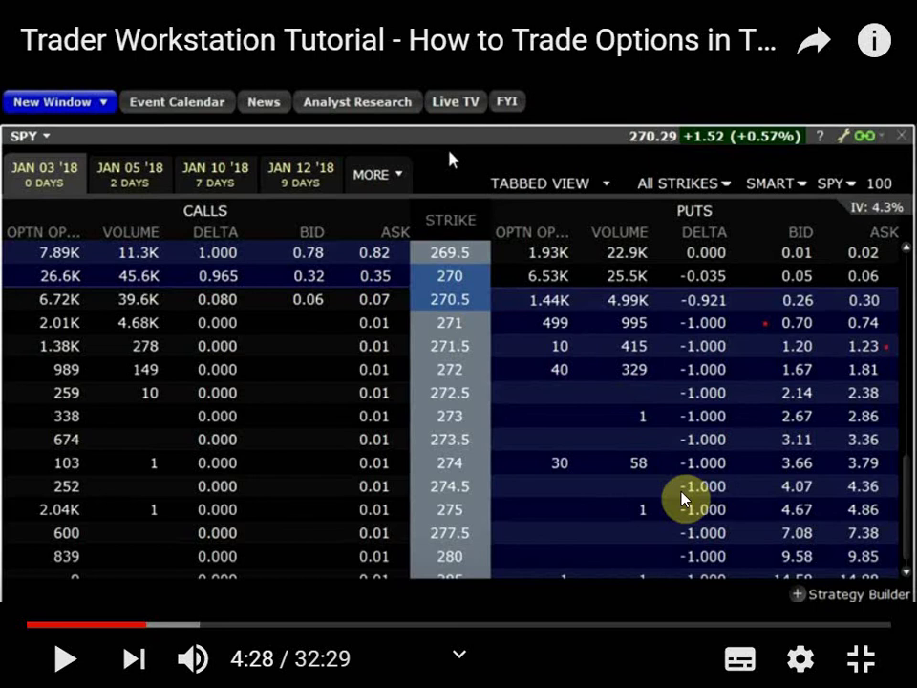
{"action": "key", "text": "alt+Tab"}
{"action": "key", "text": "alt+Tab"}
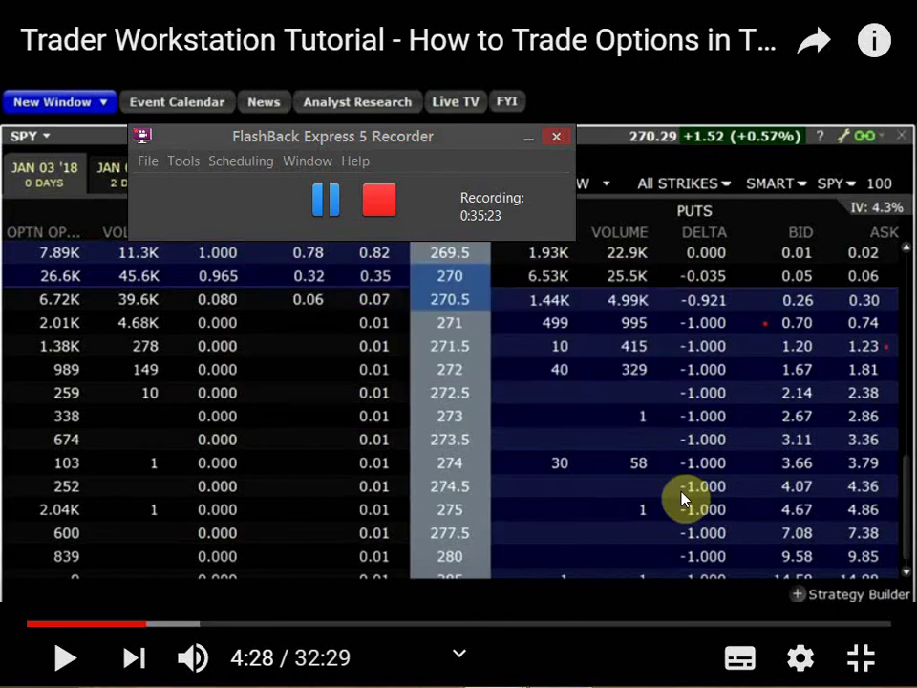
{"action": "key", "text": "alt+Tab"}
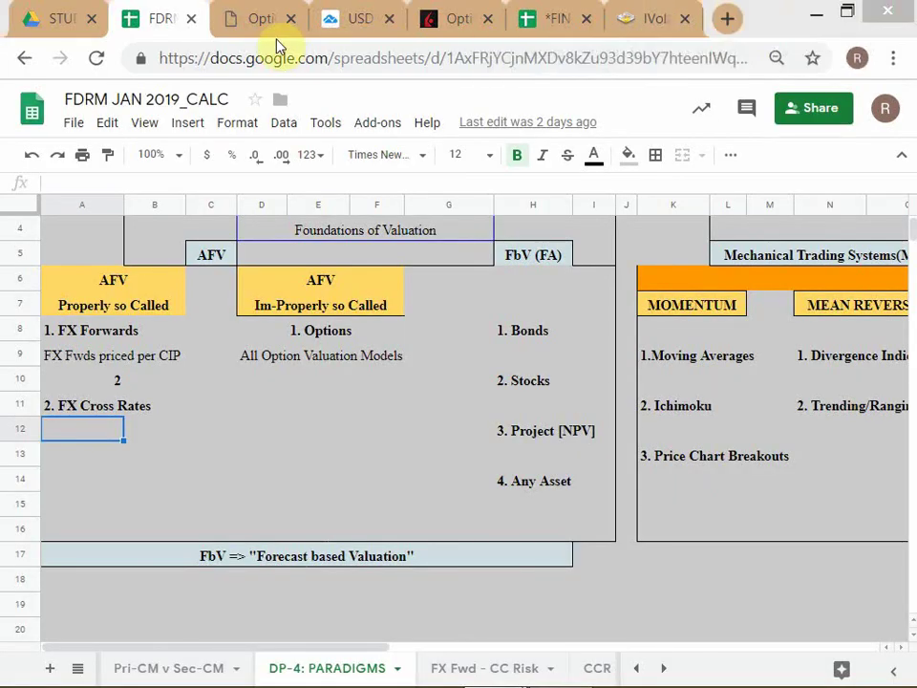
{"action": "key", "text": "alt+Tab"}
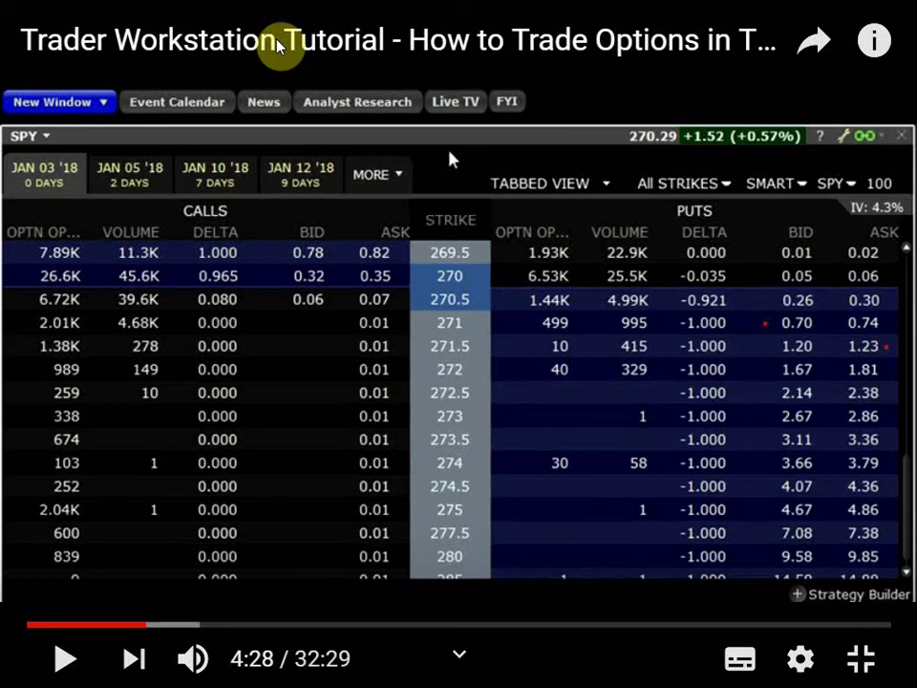
{"action": "key", "text": "Escape"}
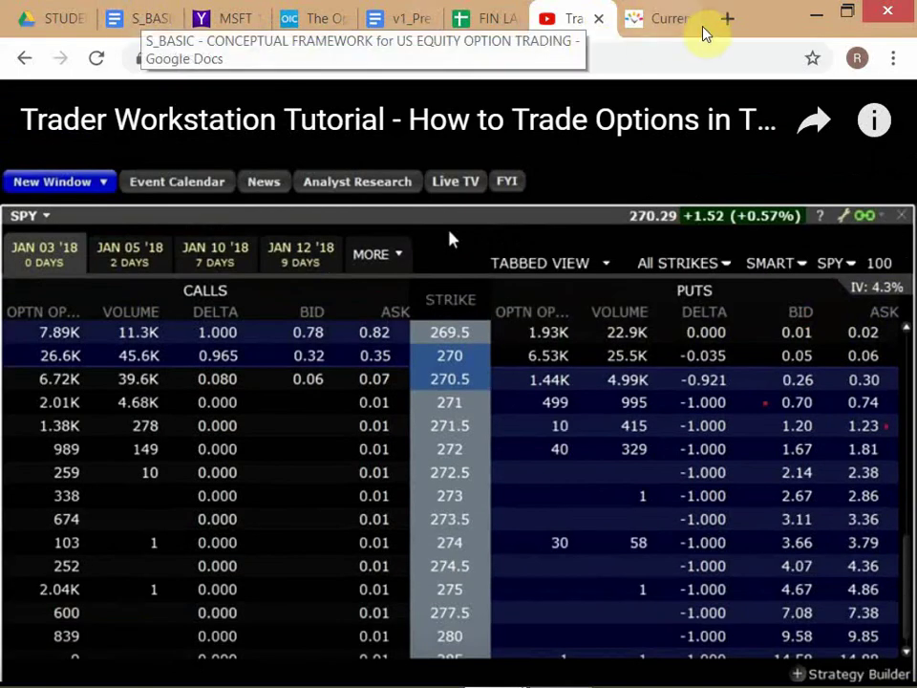
- Check the New Delhi clock page and return to the Option Sensitivities section of the option trading framework document
{"action": "left_click", "coordinate": [655, 17]}
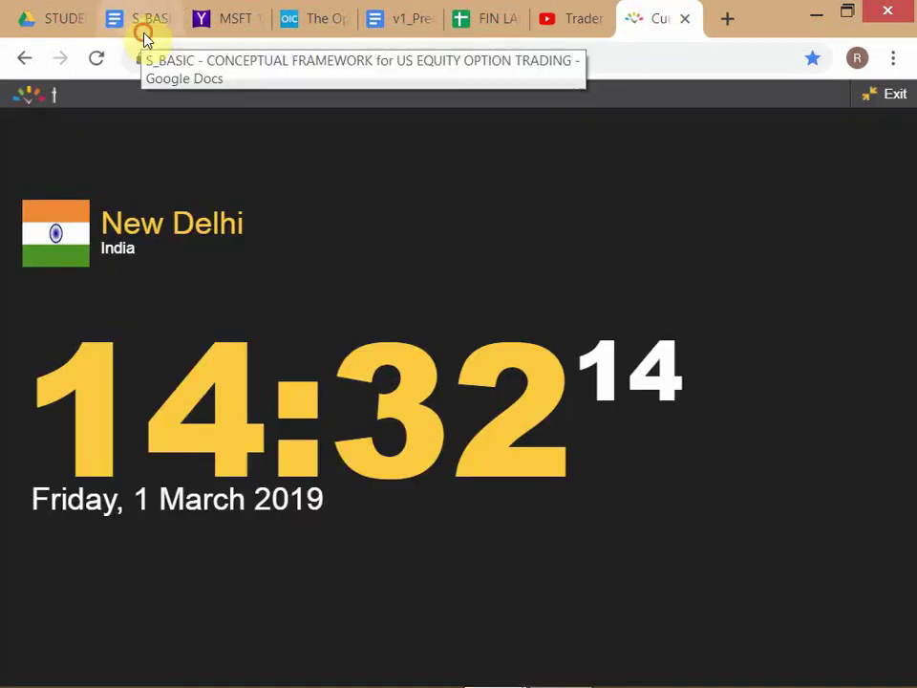
{"action": "left_click", "coordinate": [143, 31]}
{"action": "scroll", "coordinate": [262, 444], "scroll_direction": "down", "scroll_amount": 5}
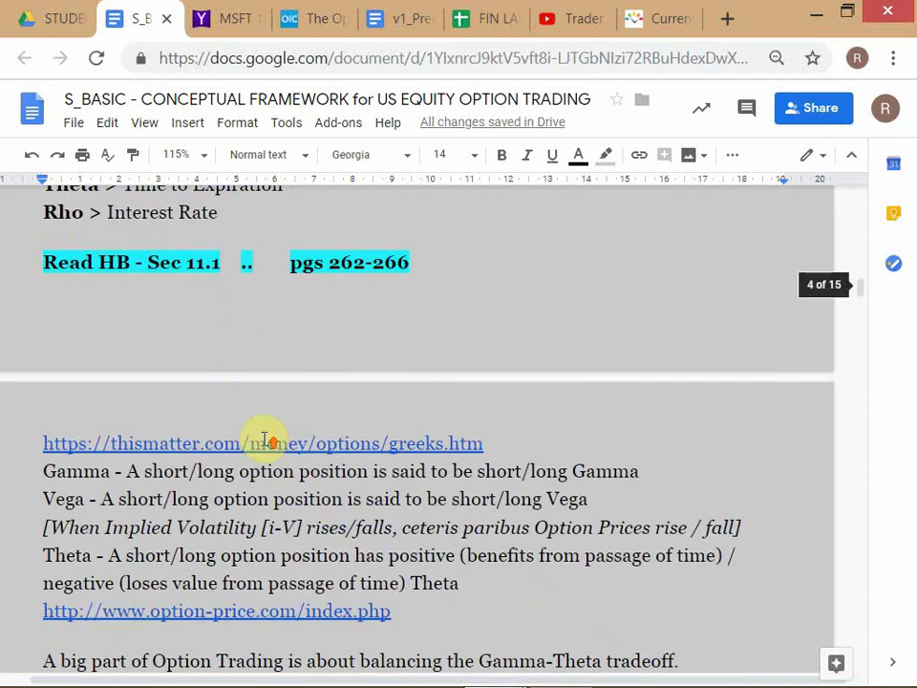
{"action": "scroll", "coordinate": [265, 441], "scroll_direction": "up", "scroll_amount": 3}
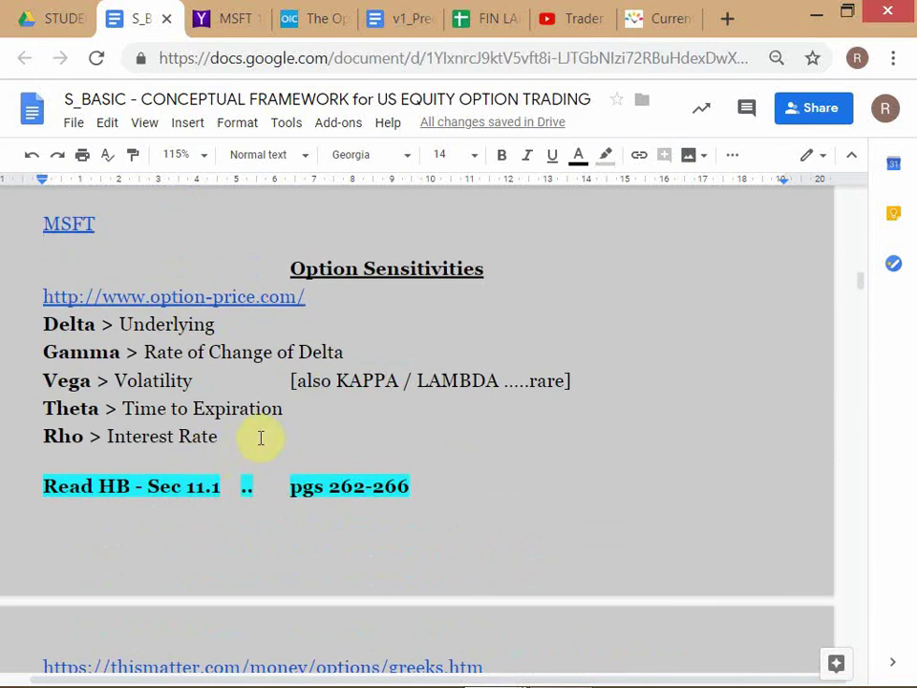
{"action": "scroll", "coordinate": [262, 436], "scroll_direction": "up", "scroll_amount": 2}
{"action": "scroll", "coordinate": [262, 436], "scroll_direction": "down", "scroll_amount": 2}
{"action": "scroll", "coordinate": [262, 437], "scroll_direction": "up", "scroll_amount": 2}
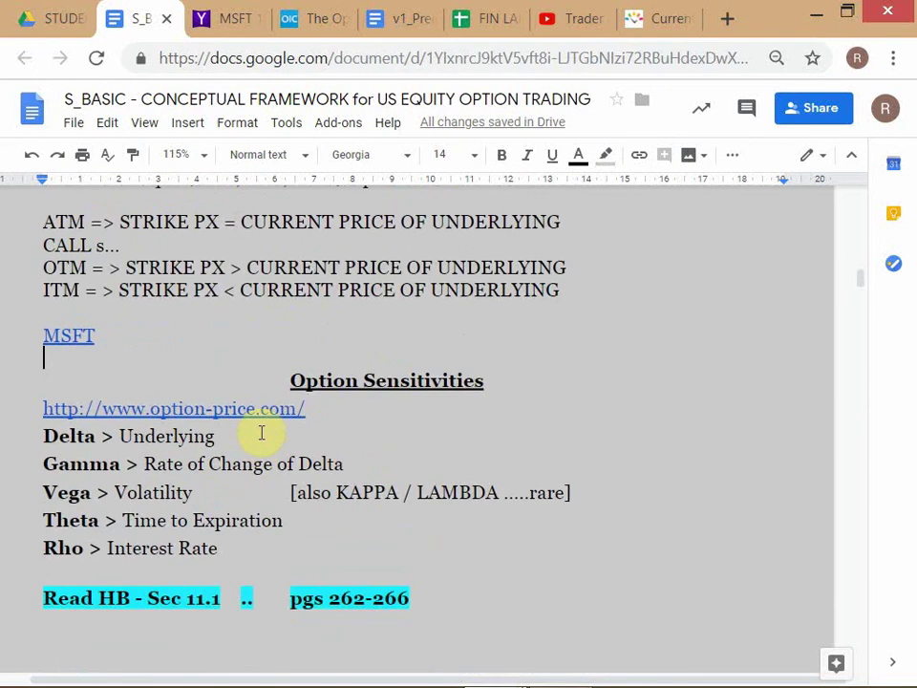
{"action": "left_click", "coordinate": [287, 369]}
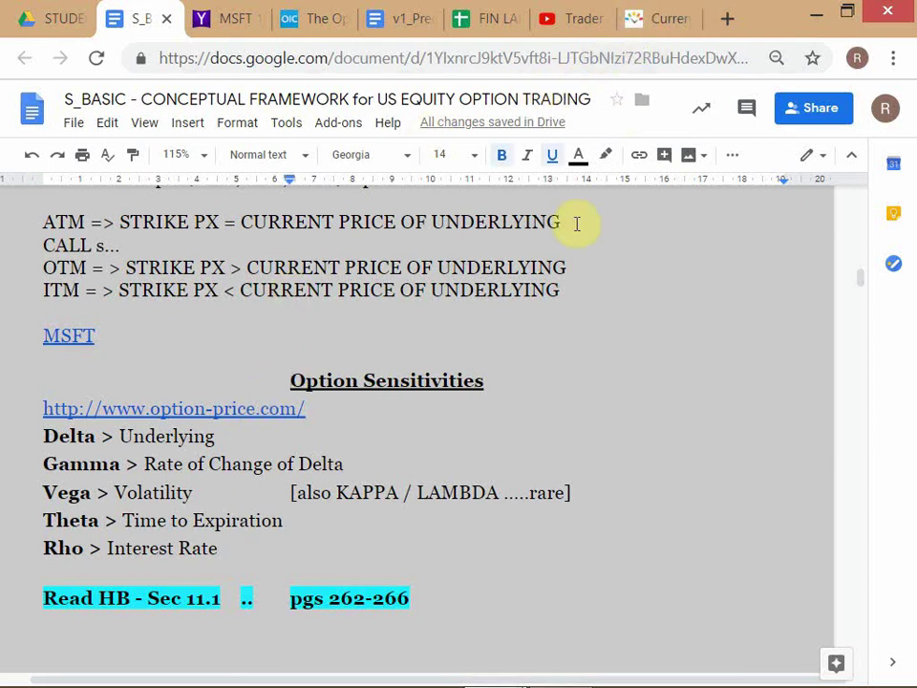
- Switch to the option-price.com calculator and examine the theoretical prices and Greeks for the call and put beside the inputs
{"action": "key", "text": "alt+Tab"}
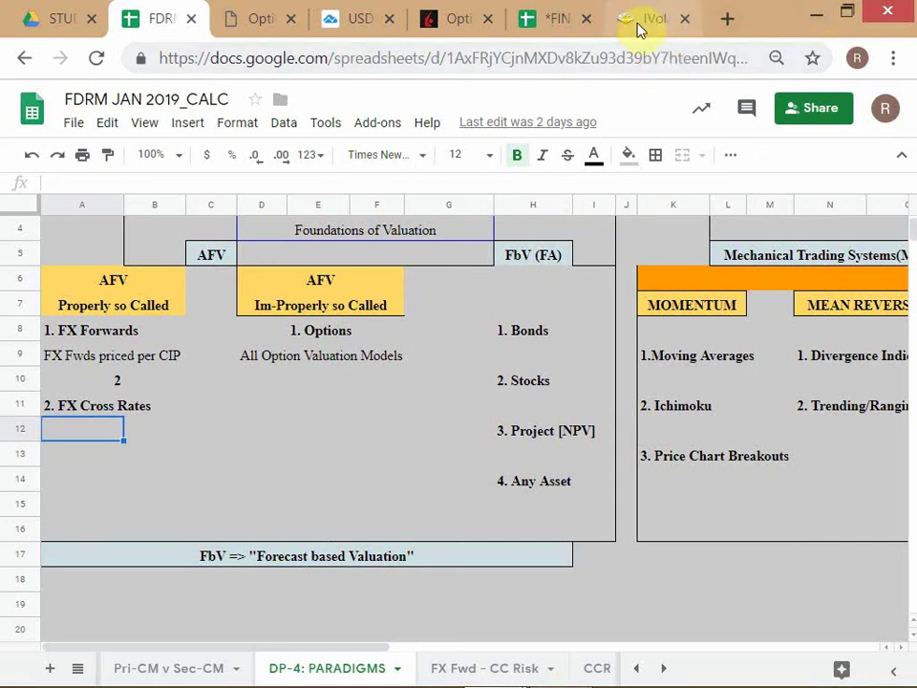
{"action": "left_click", "coordinate": [259, 27]}
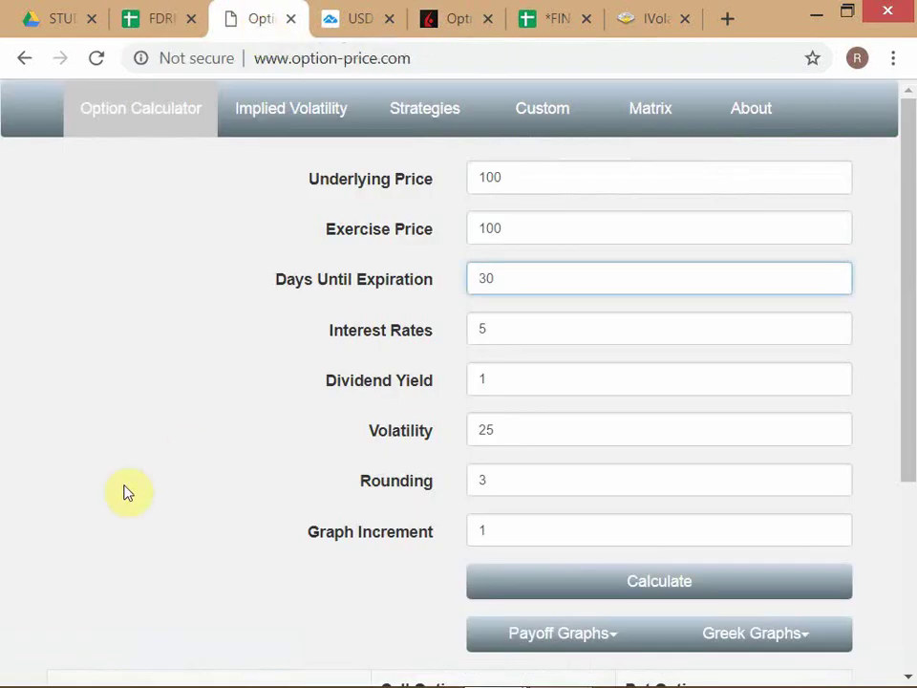
{"action": "left_click", "coordinate": [249, 614]}
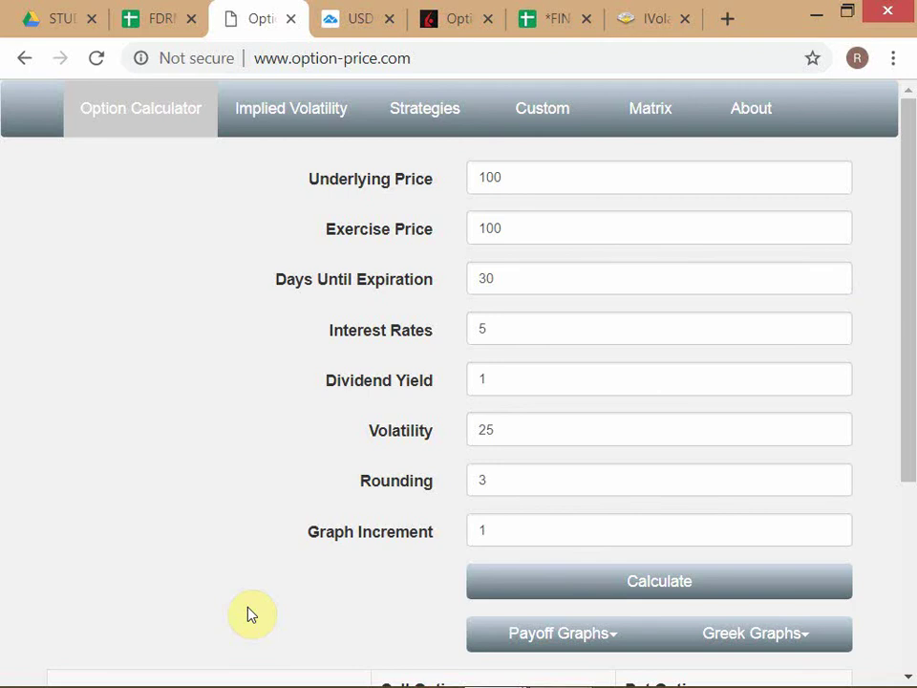
{"action": "key", "text": "ctrl+minus"}
{"action": "key", "text": "ctrl+minus"}
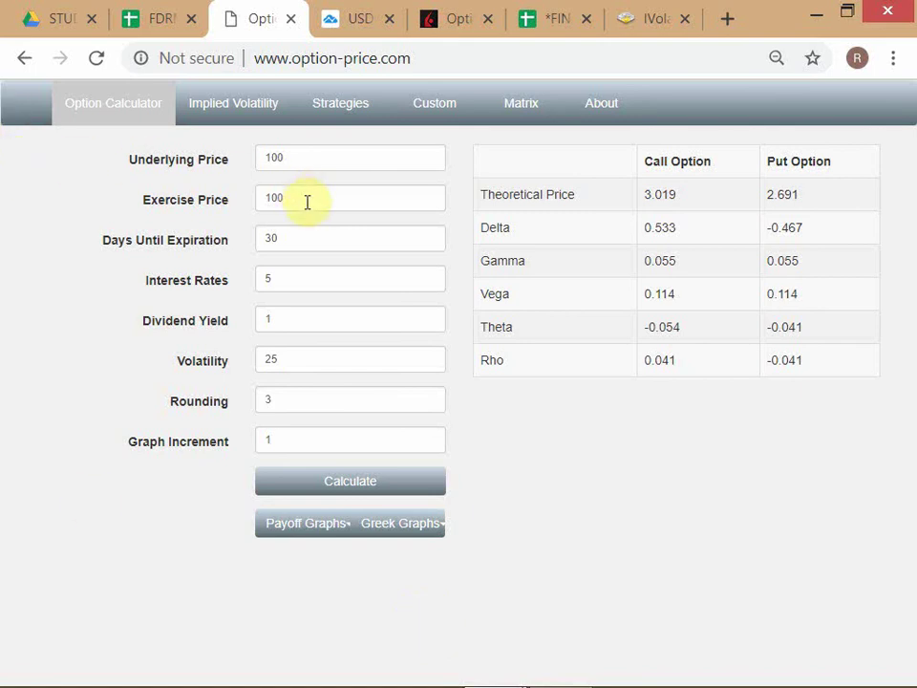
- Set the exercise price to 90 in the option calculator and recalculate the option prices and Greeks
{"action": "left_click_drag", "start_coordinate": [287, 199], "coordinate": [238, 210]}
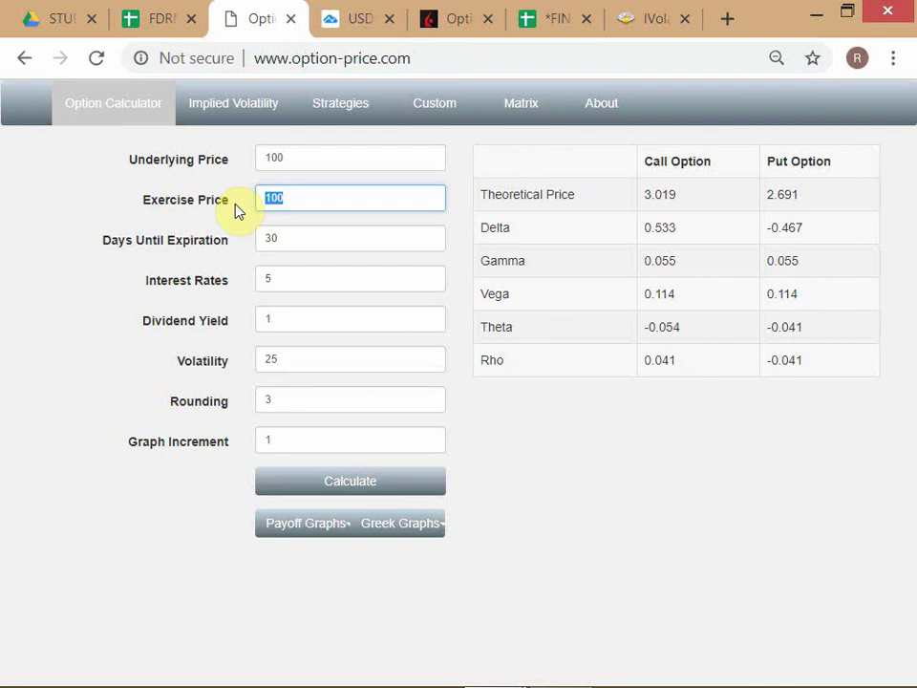
{"action": "type", "text": "90"}
{"action": "key", "text": "Return"}
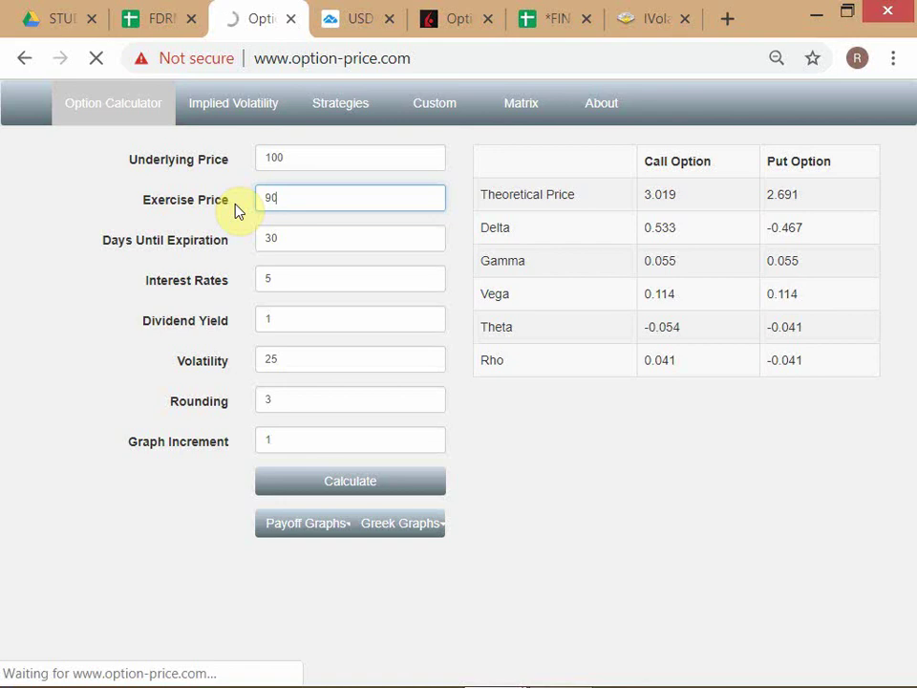
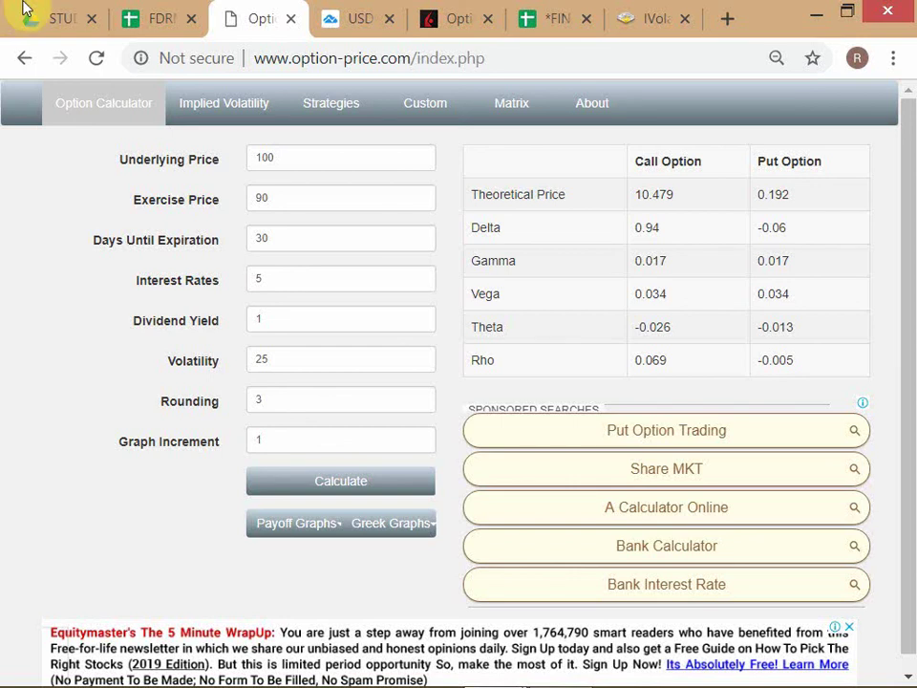
- Return to the option trading framework document and review the Greeks list and the highlighted HB Sec 11.1 reading reference
{"action": "key", "text": "alt+Tab"}
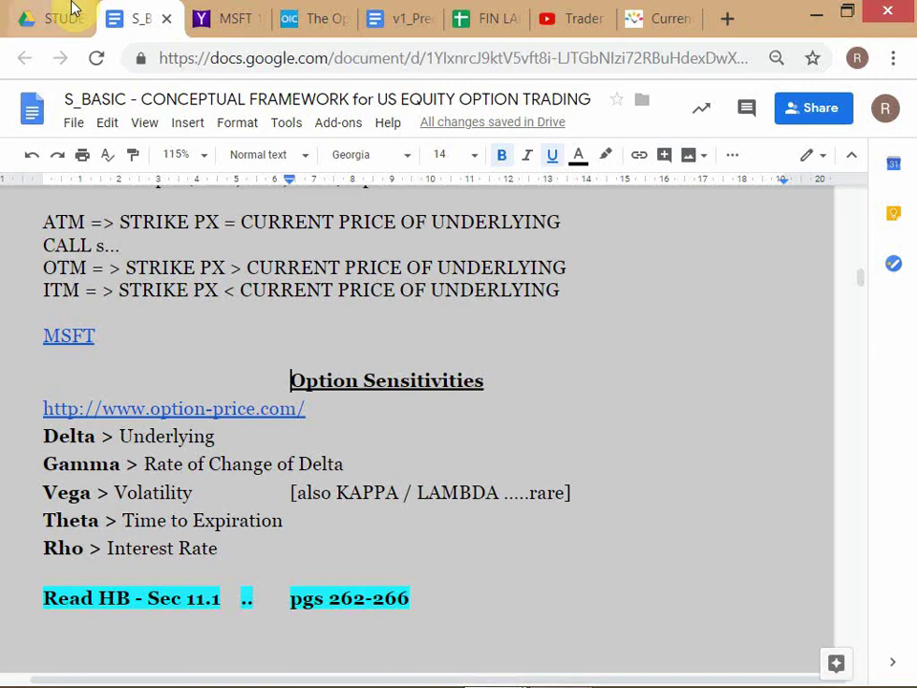
{"action": "left_click", "coordinate": [659, 19]}
{"action": "left_click", "coordinate": [135, 28]}
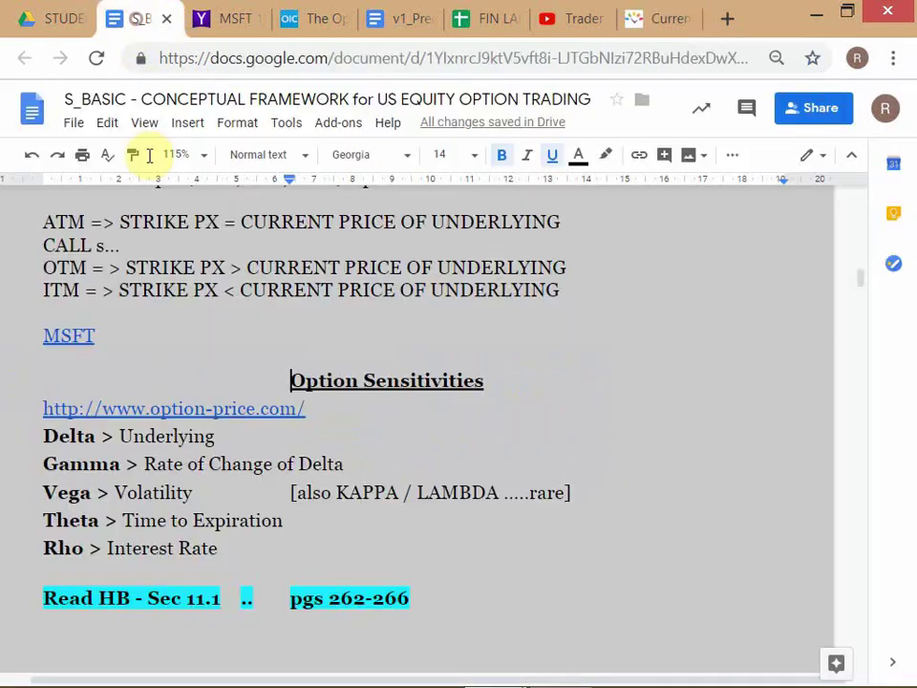
{"action": "scroll", "coordinate": [332, 432], "scroll_direction": "down", "scroll_amount": 3}
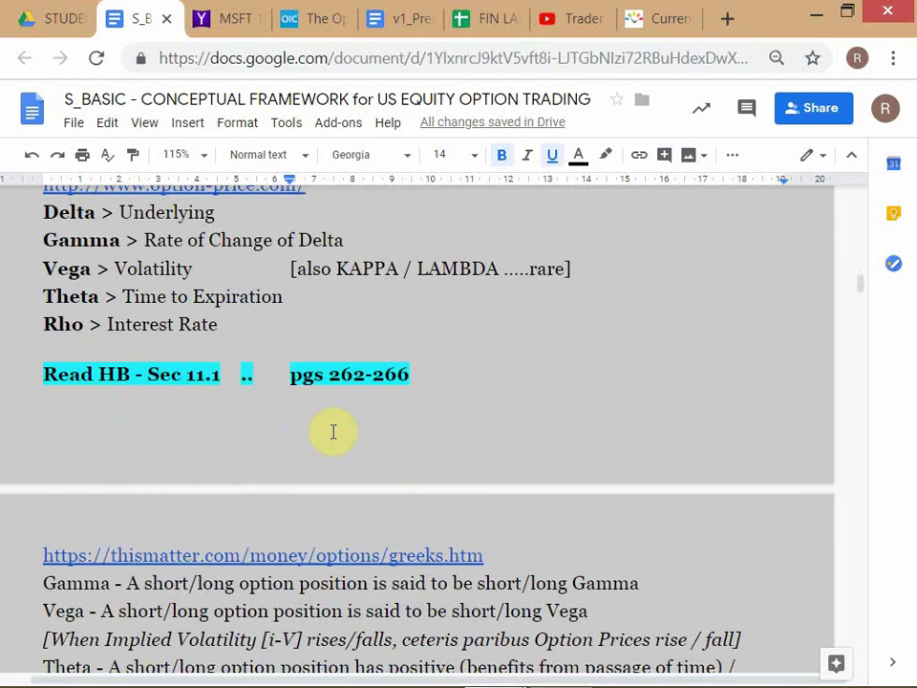
{"action": "scroll", "coordinate": [333, 432], "scroll_direction": "up", "scroll_amount": 2}
{"action": "scroll", "coordinate": [784, 483], "scroll_direction": "down", "scroll_amount": 2}
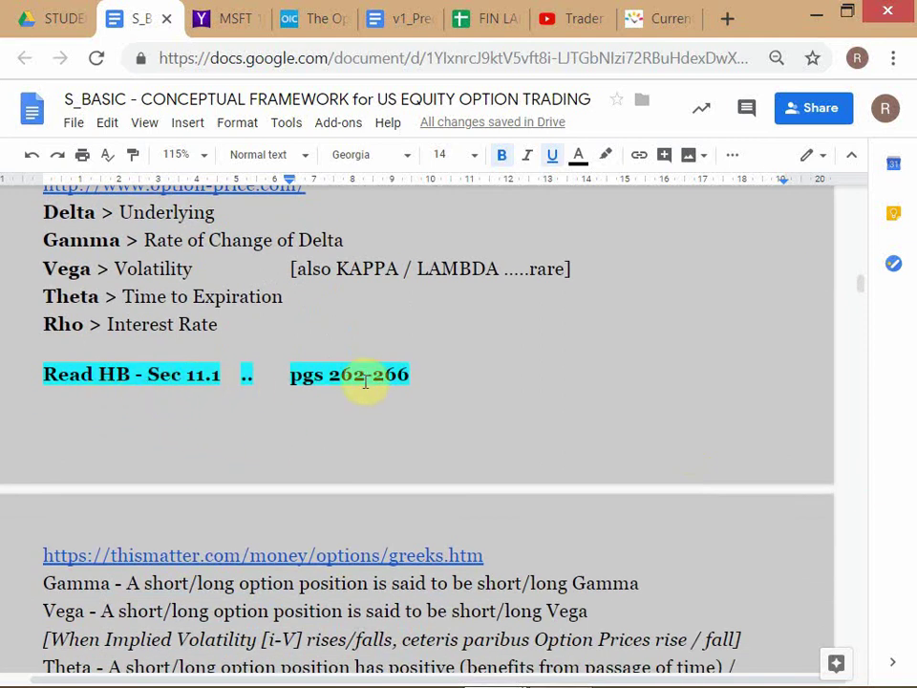
{"action": "left_click", "coordinate": [477, 371]}
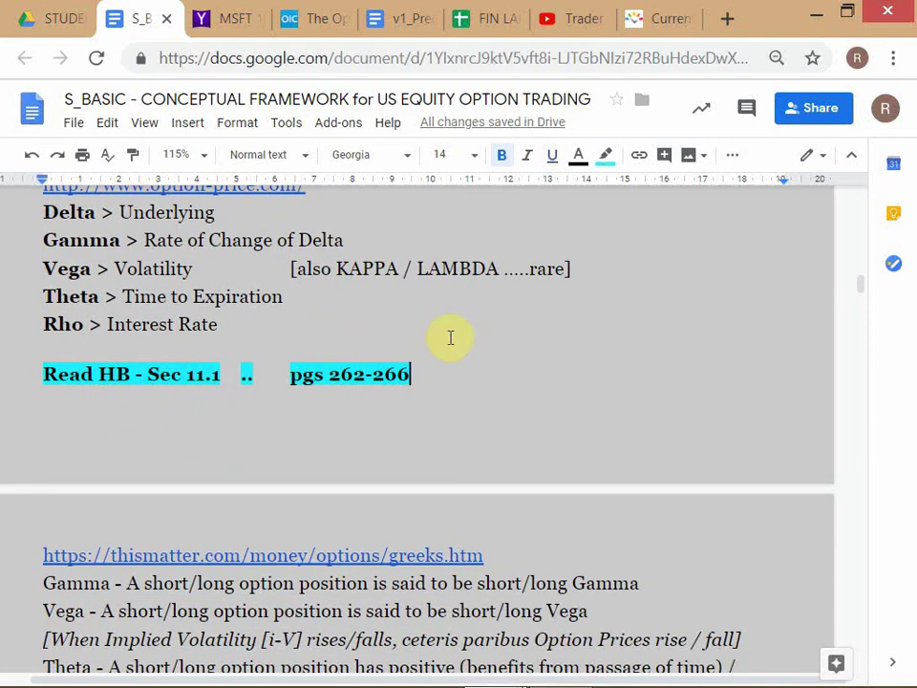
{"action": "scroll", "coordinate": [467, 323], "scroll_direction": "down", "scroll_amount": 1}
{"action": "scroll", "coordinate": [467, 324], "scroll_direction": "up", "scroll_amount": 1}
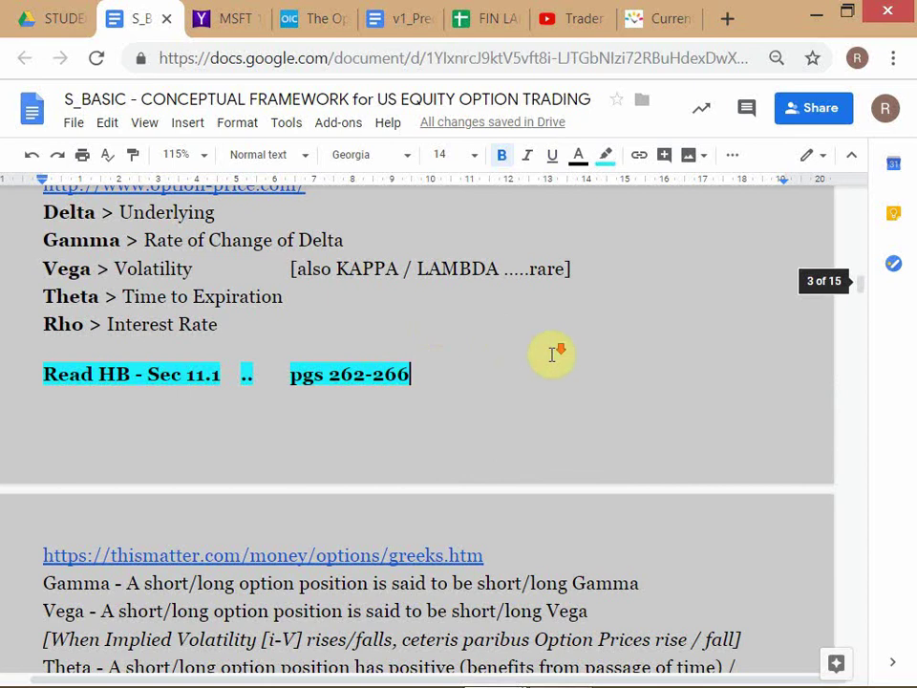
- Read the Gamma, Vega and Theta position notes in the framework document, then switch to the option calculator and examine its days until expiration and Theta
{"action": "scroll", "coordinate": [552, 355], "scroll_direction": "down", "scroll_amount": 4}
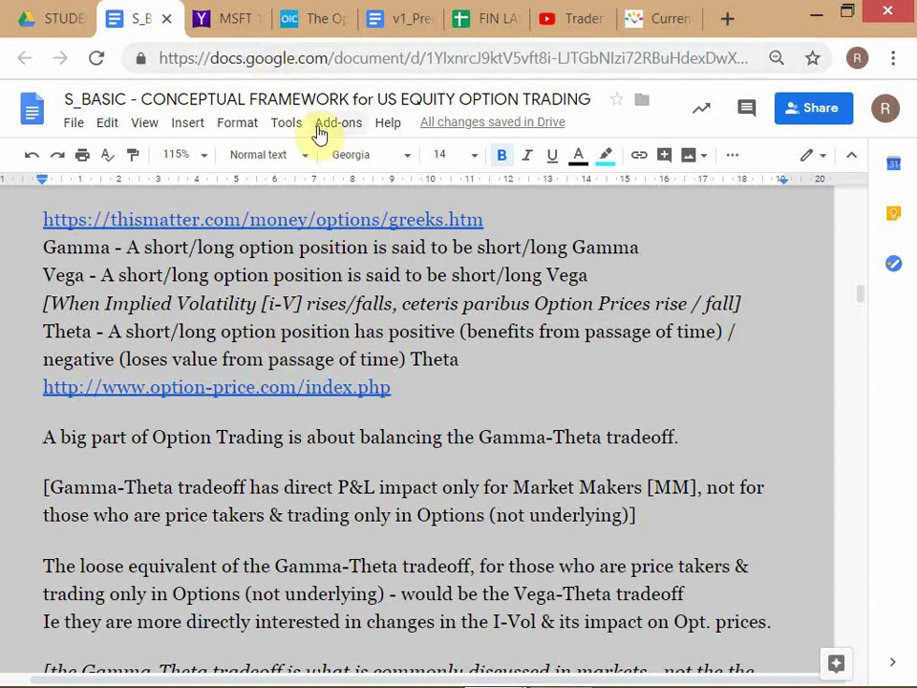
{"action": "key", "text": "alt+Tab"}
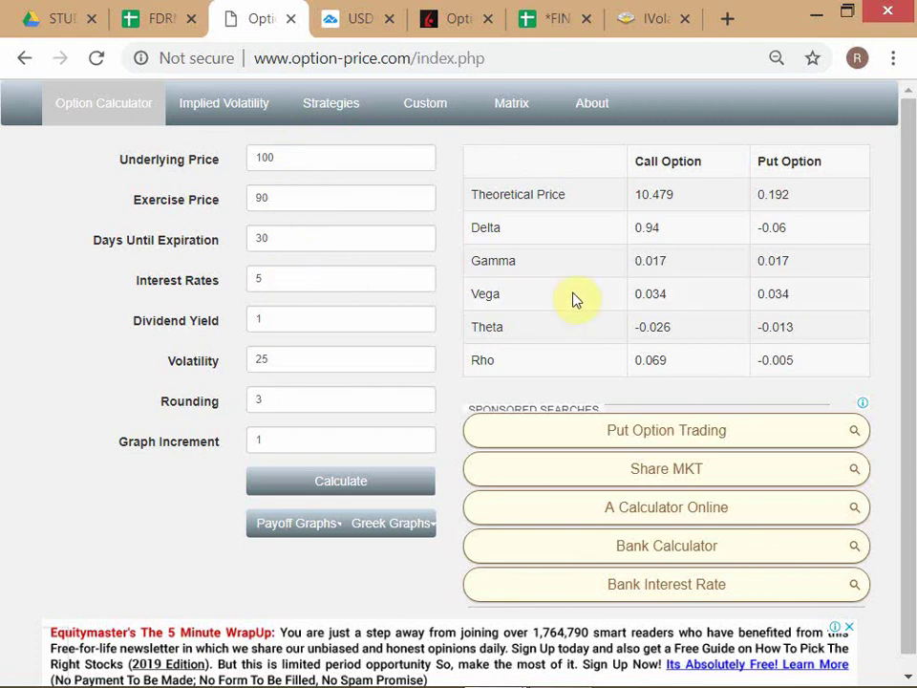
{"action": "left_click", "coordinate": [277, 237]}
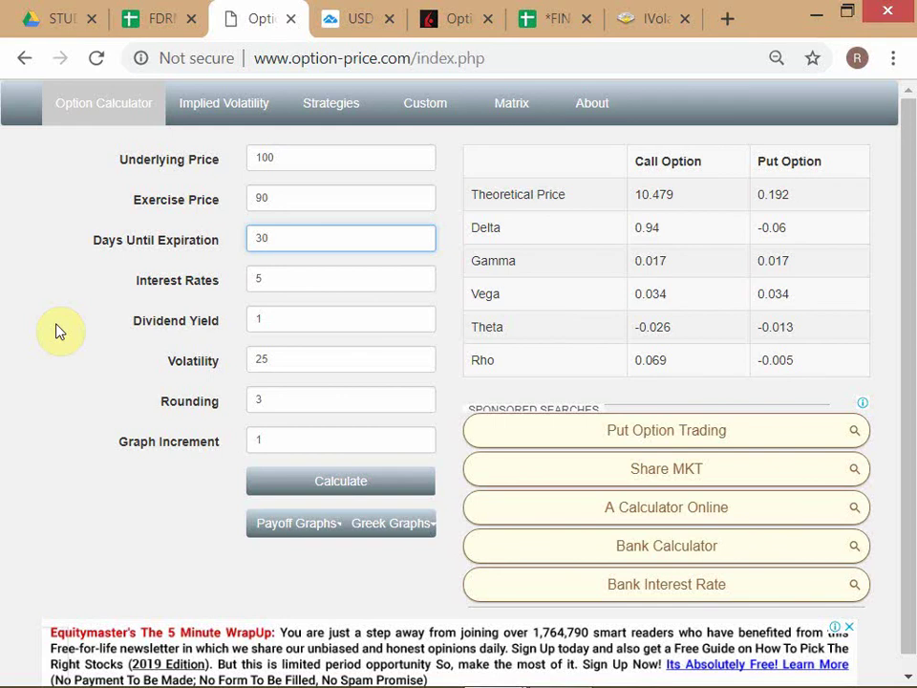
- Return to the framework document and review the Theta note, the Gamma-Theta tradeoff paragraphs and the I-Vol price impact section
{"action": "key", "text": "alt+Tab"}
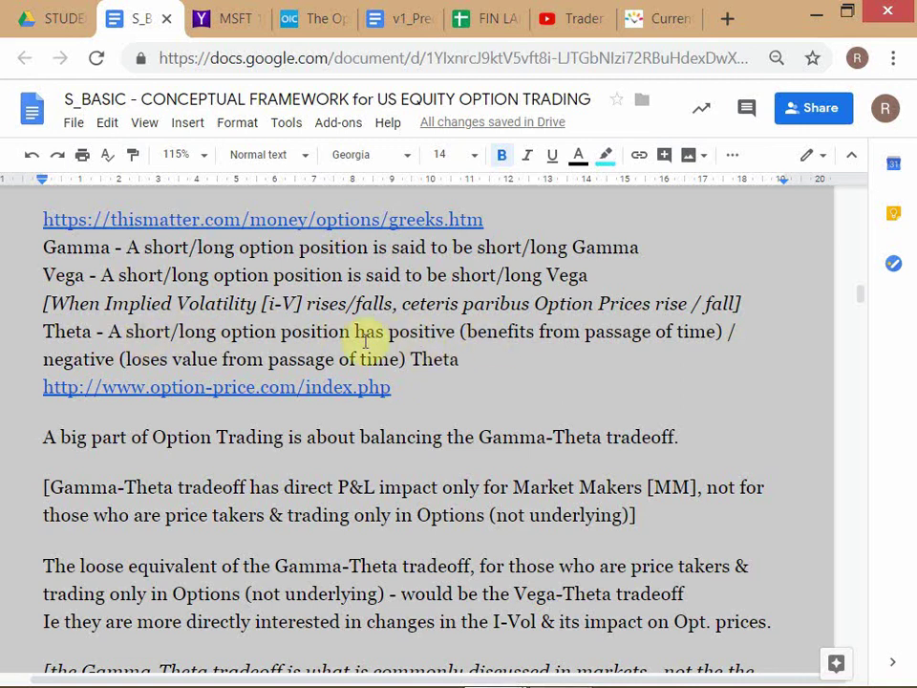
{"action": "left_click", "coordinate": [128, 332]}
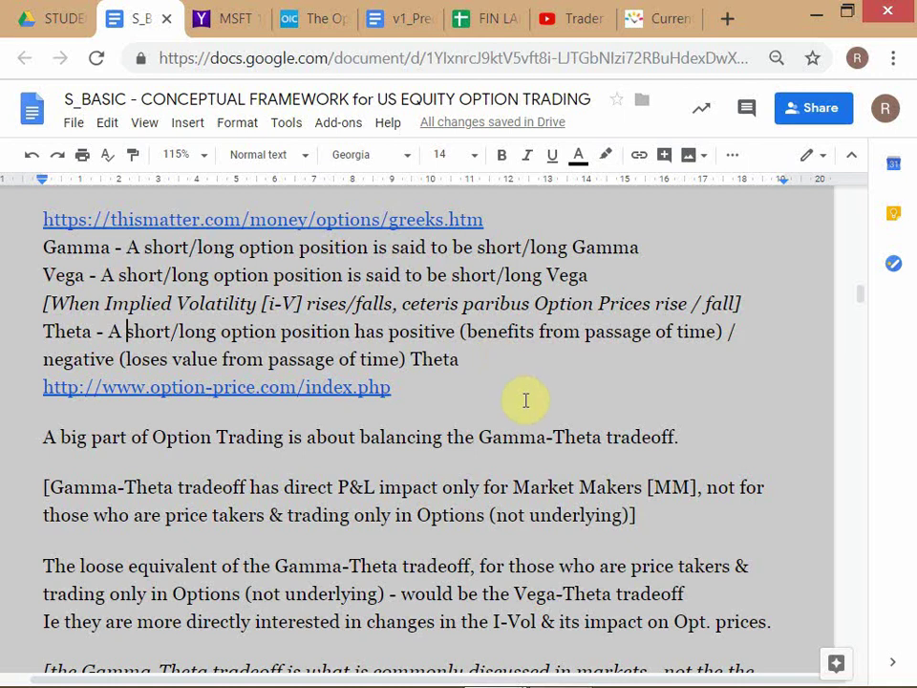
{"action": "scroll", "coordinate": [14, 525], "scroll_direction": "down", "scroll_amount": 2}
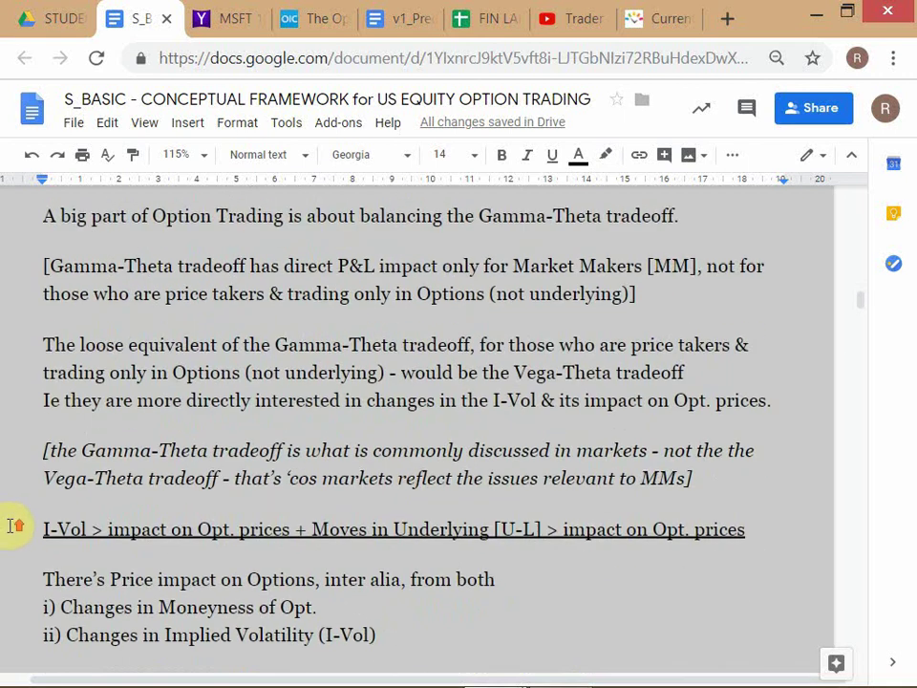
{"action": "scroll", "coordinate": [14, 526], "scroll_direction": "up", "scroll_amount": 1}
{"action": "scroll", "coordinate": [11, 526], "scroll_direction": "down", "scroll_amount": 1}
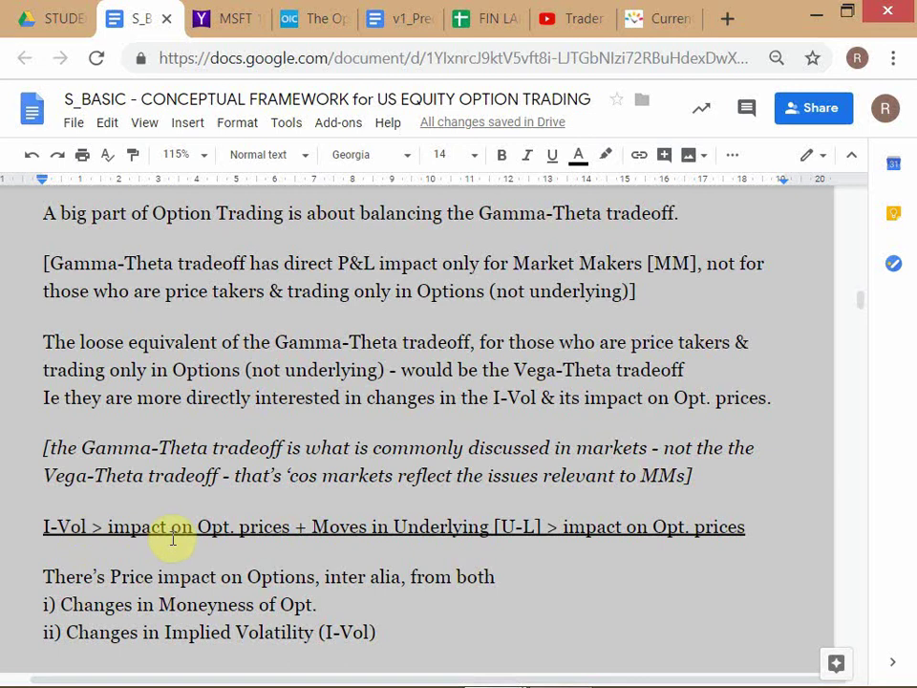
{"action": "scroll", "coordinate": [175, 538], "scroll_direction": "up", "scroll_amount": 2}
{"action": "scroll", "coordinate": [175, 538], "scroll_direction": "up", "scroll_amount": 1}
{"action": "scroll", "coordinate": [174, 539], "scroll_direction": "down", "scroll_amount": 1}
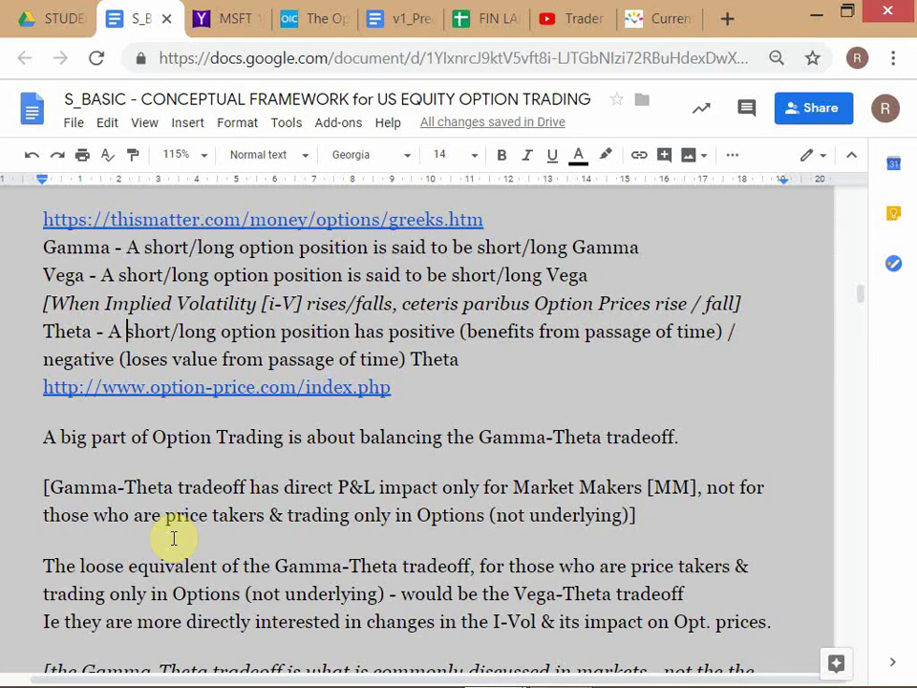
- Switch to the option calculator, set the volatility to 35 and recalculate the option prices and Greeks
{"action": "key", "text": "alt+Tab"}
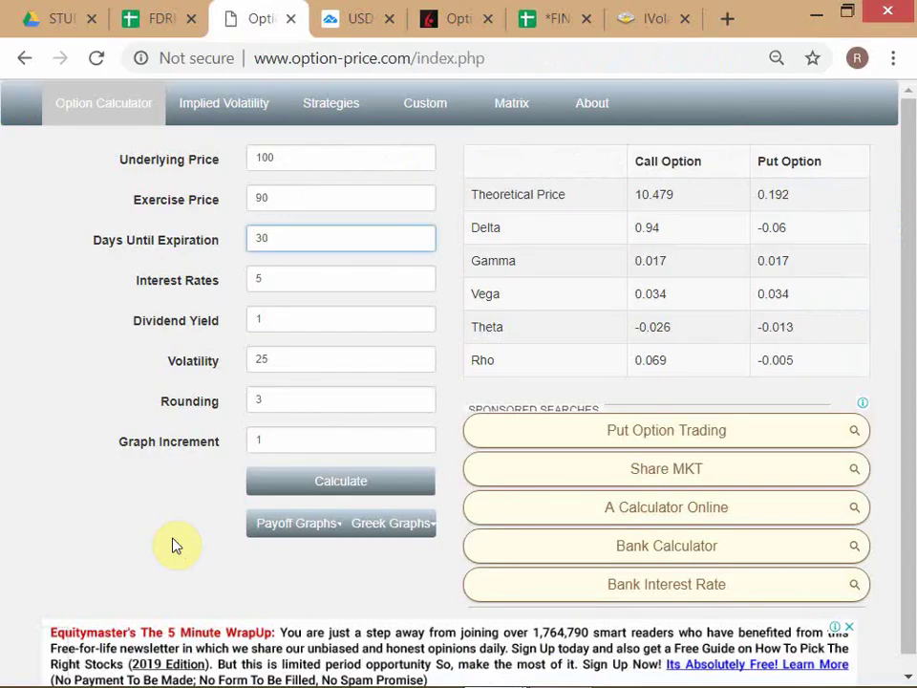
{"action": "left_click", "coordinate": [172, 437]}
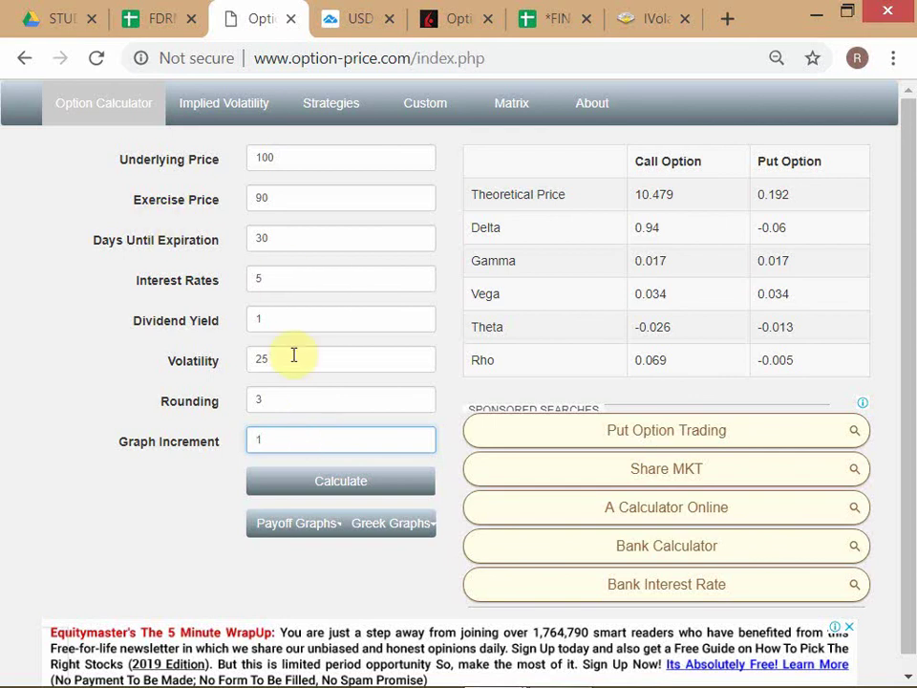
{"action": "left_click_drag", "start_coordinate": [293, 354], "coordinate": [242, 356]}
{"action": "left_click", "coordinate": [33, 352]}
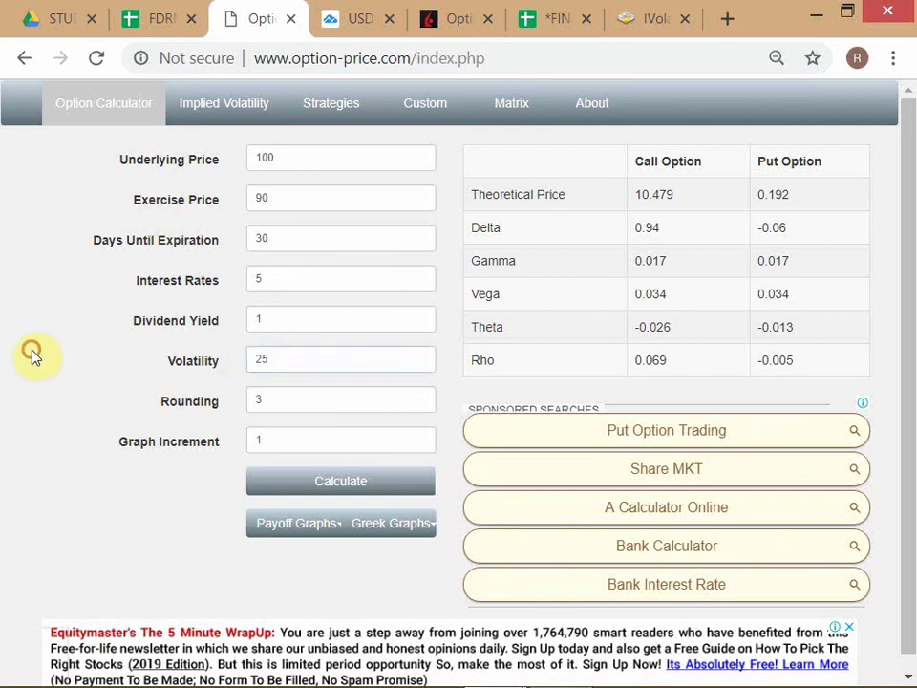
{"action": "left_click", "coordinate": [189, 360]}
{"action": "left_click", "coordinate": [96, 387]}
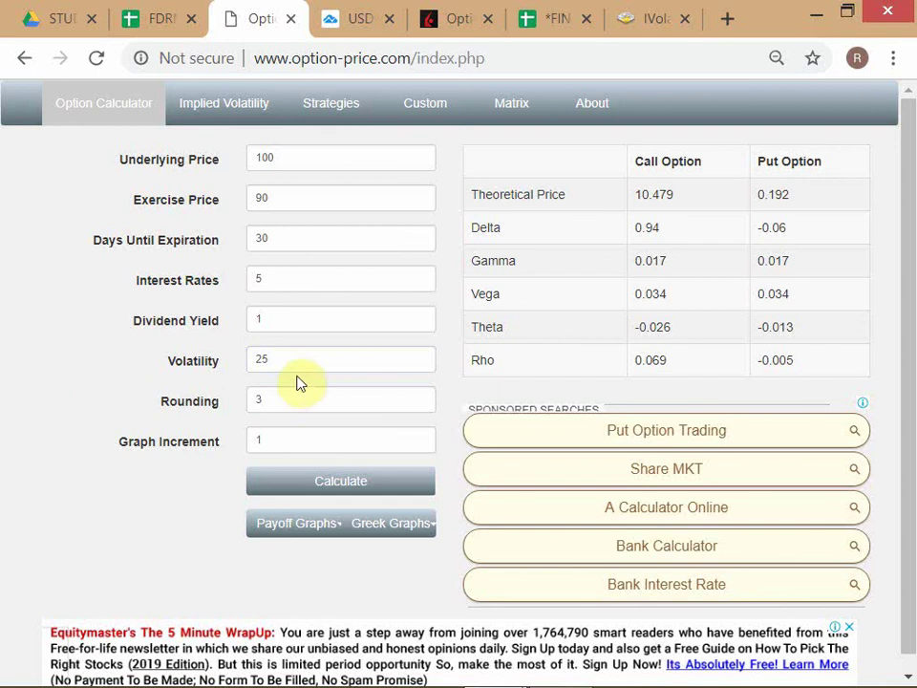
{"action": "left_click_drag", "start_coordinate": [283, 362], "coordinate": [242, 361]}
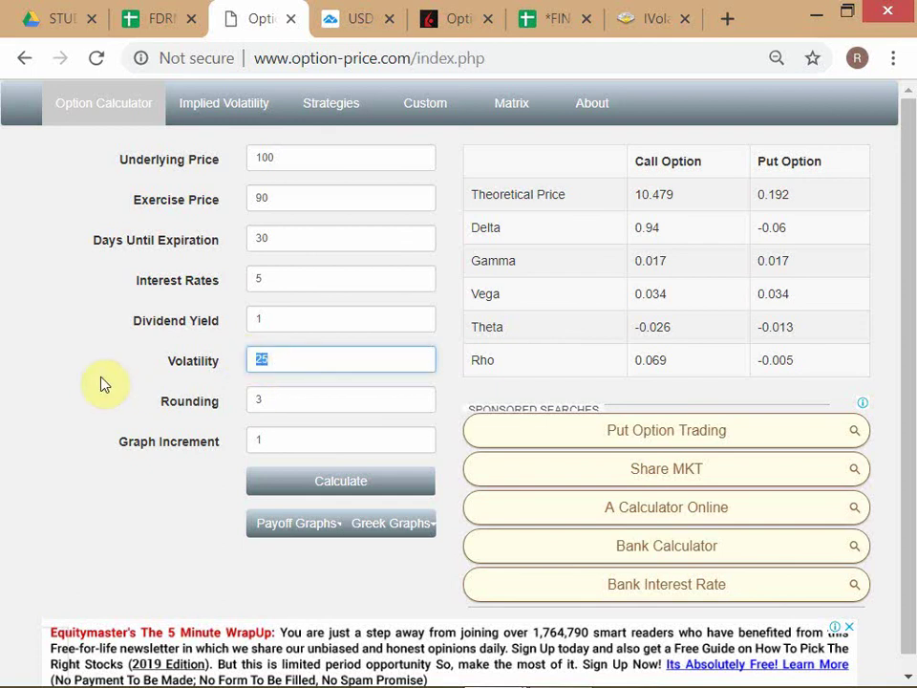
{"action": "type", "text": "35"}
{"action": "key", "text": "Return"}
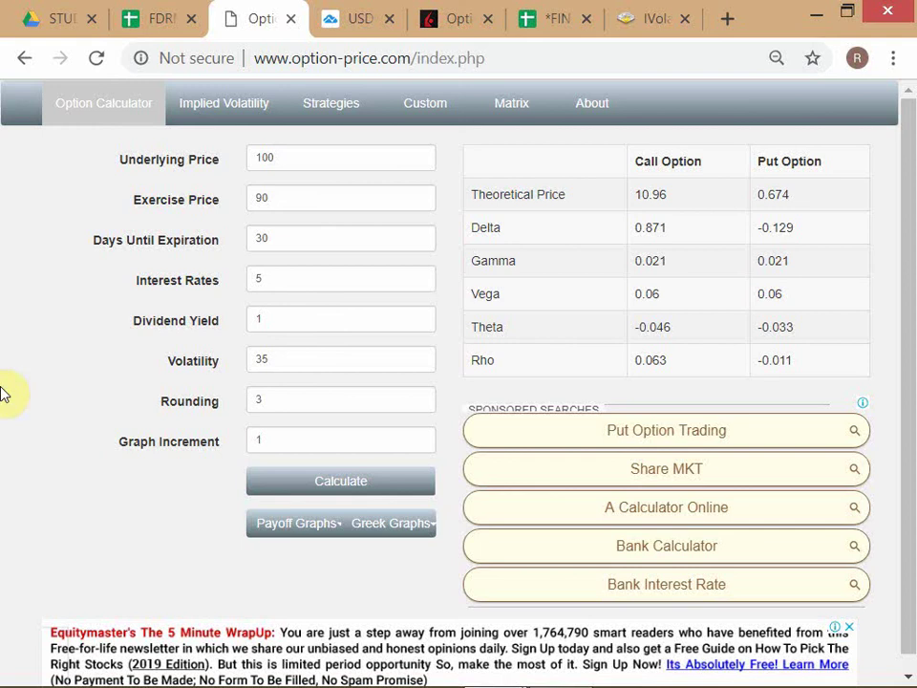
- Switch back to the framework document's browser window and close the FIN LA spreadsheet tab
{"action": "mouse_move", "coordinate": [2, 611]}
{"action": "key", "text": "alt+Tab"}
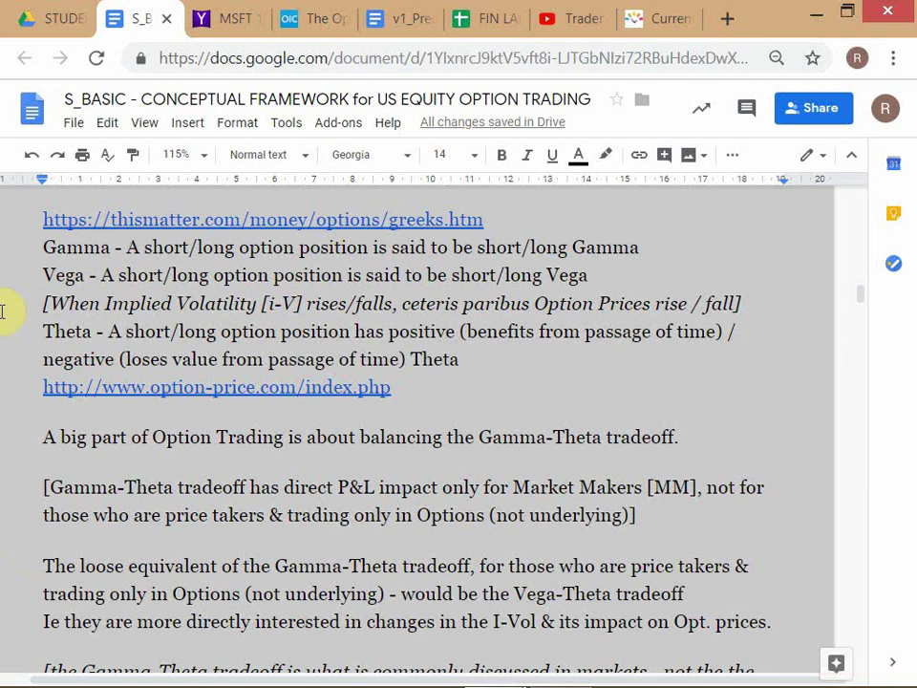
{"action": "left_click", "coordinate": [491, 22]}
{"action": "key", "text": "ctrl+Tab"}
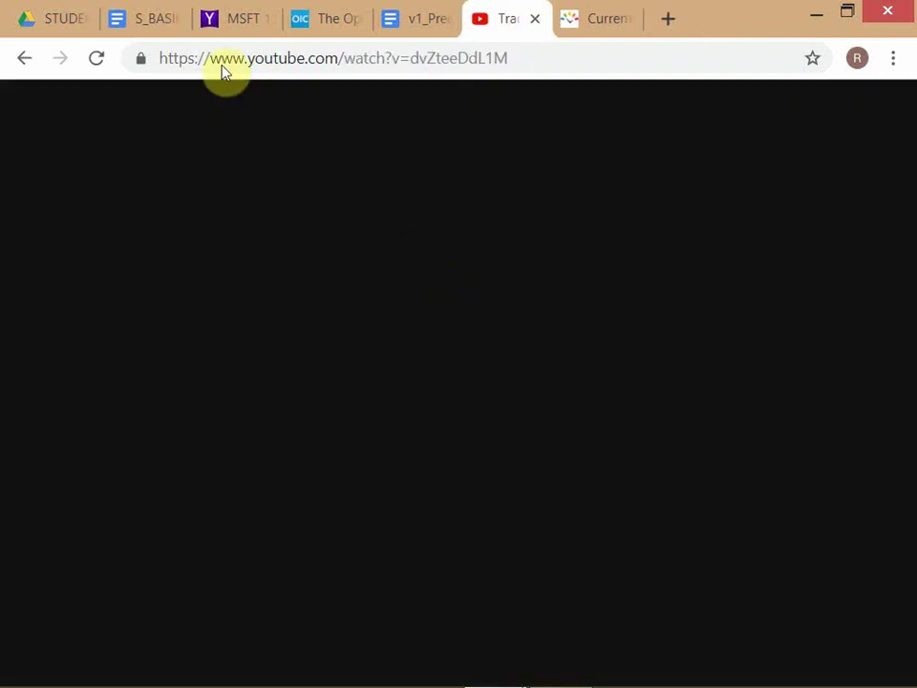
- Switch to the option calculator's window, consult the DP-4: PARADIGMS sheet of FDRM JAN 2019_CALC, and return to the calculator
{"action": "key", "text": "alt+Tab"}
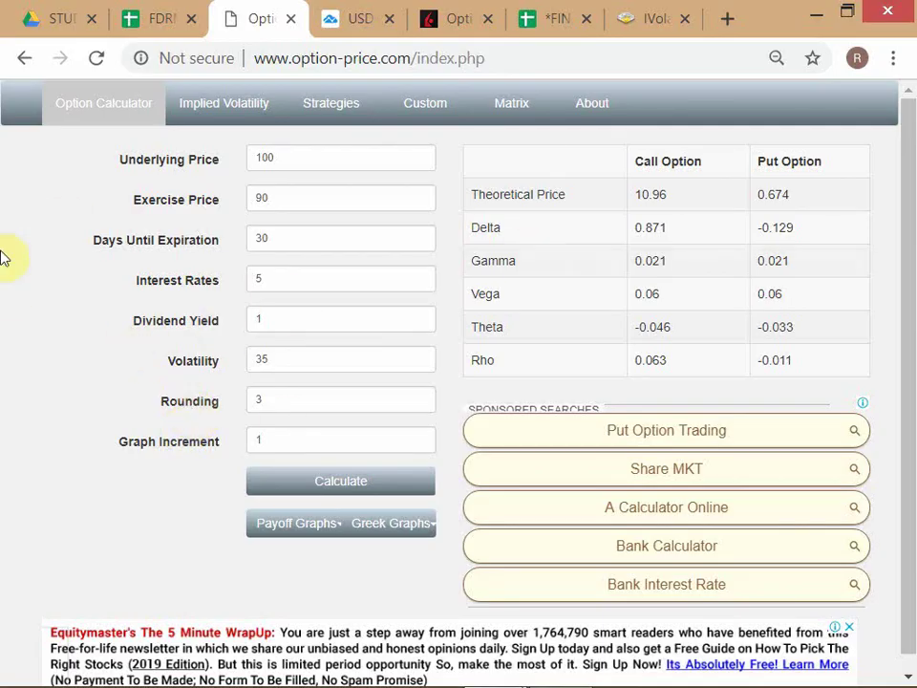
{"action": "left_click", "coordinate": [158, 25]}
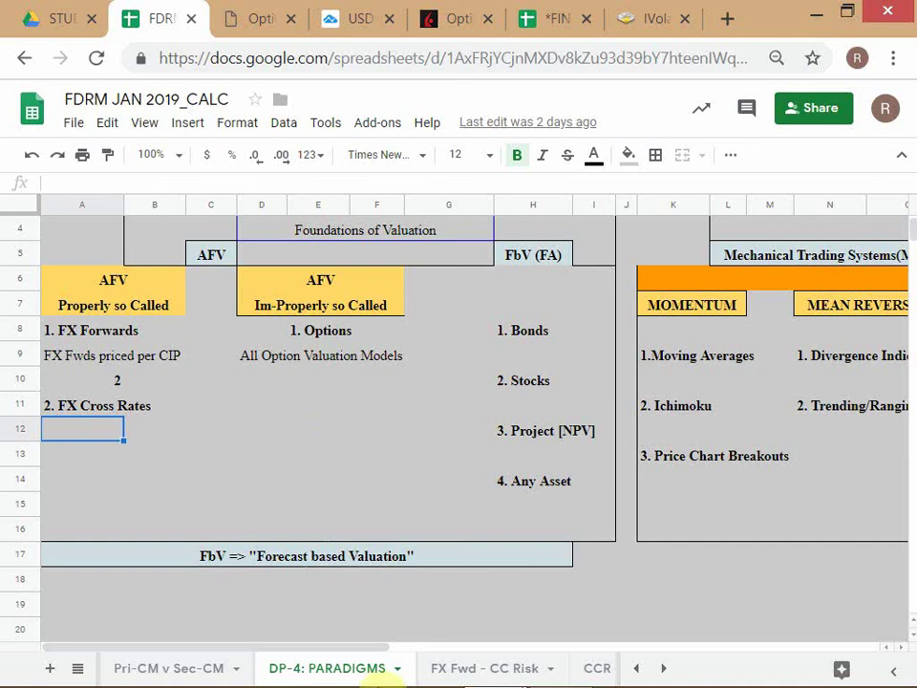
{"action": "left_click", "coordinate": [255, 21]}
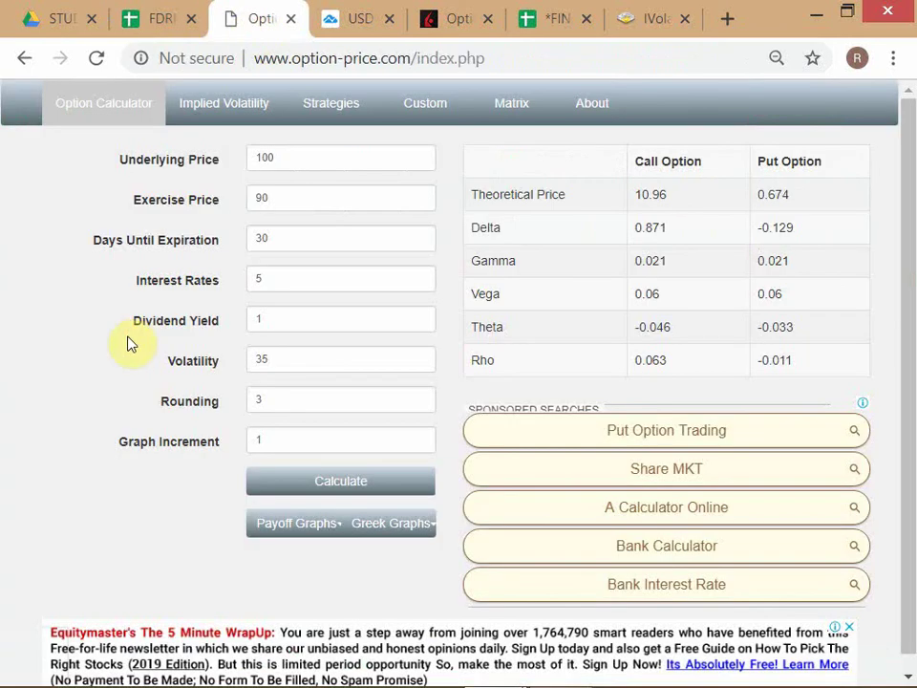